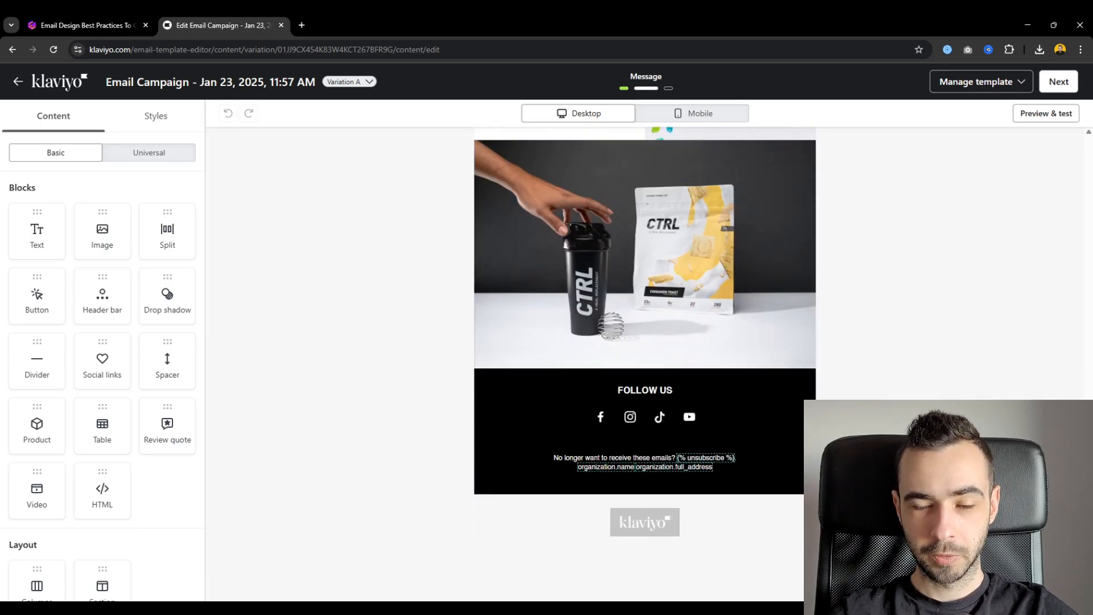
- Preview the email on desktop and examine its total size, Gmail clipping status and layout before returning to the editor
left_click(1045, 114)
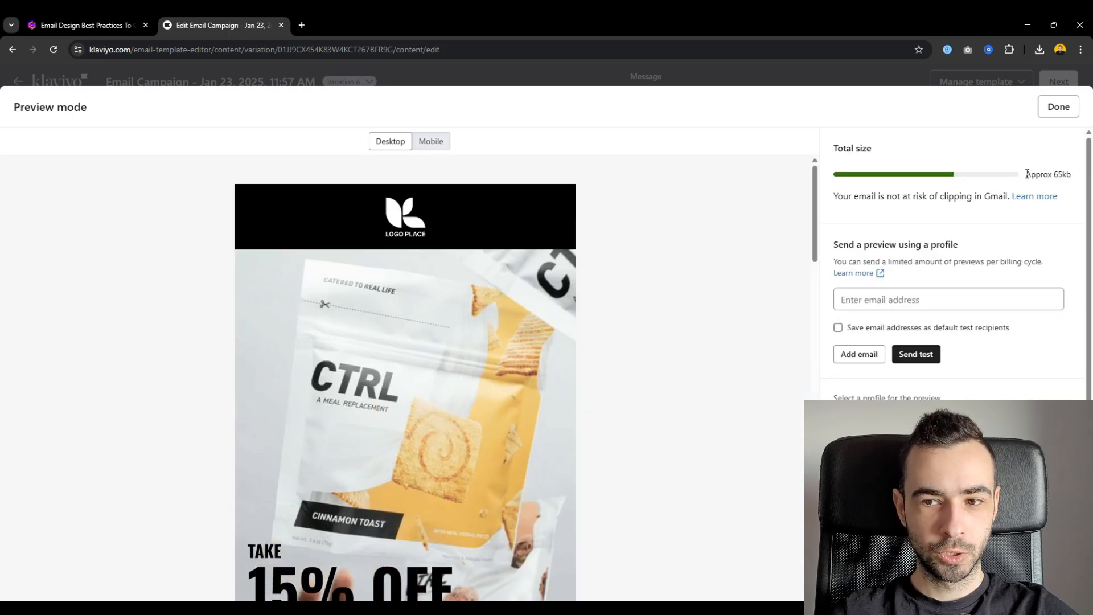
left_click(1058, 107)
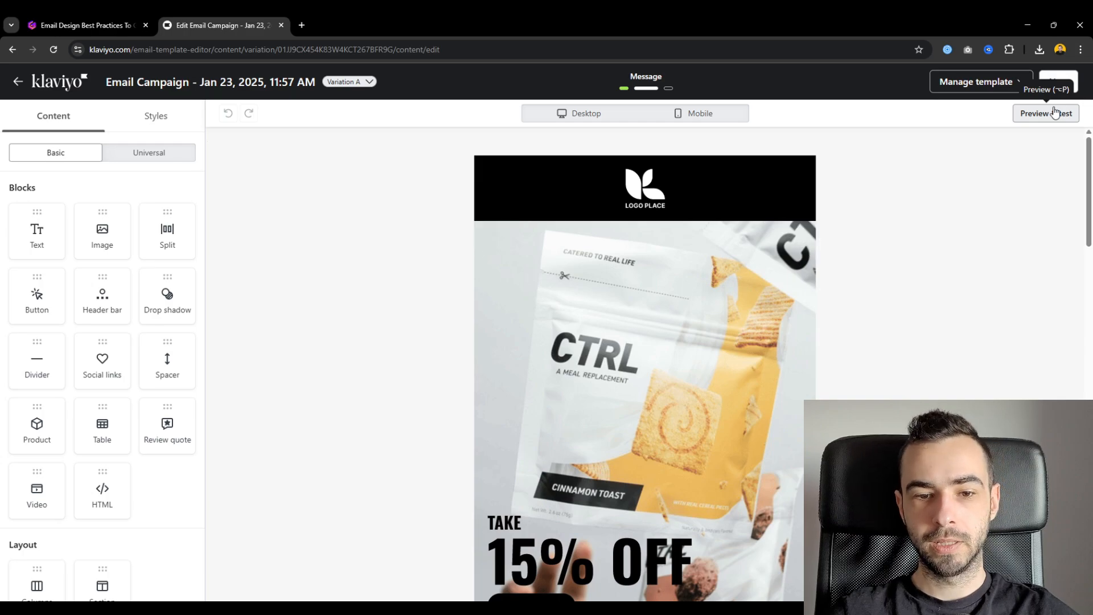
left_click(1045, 114)
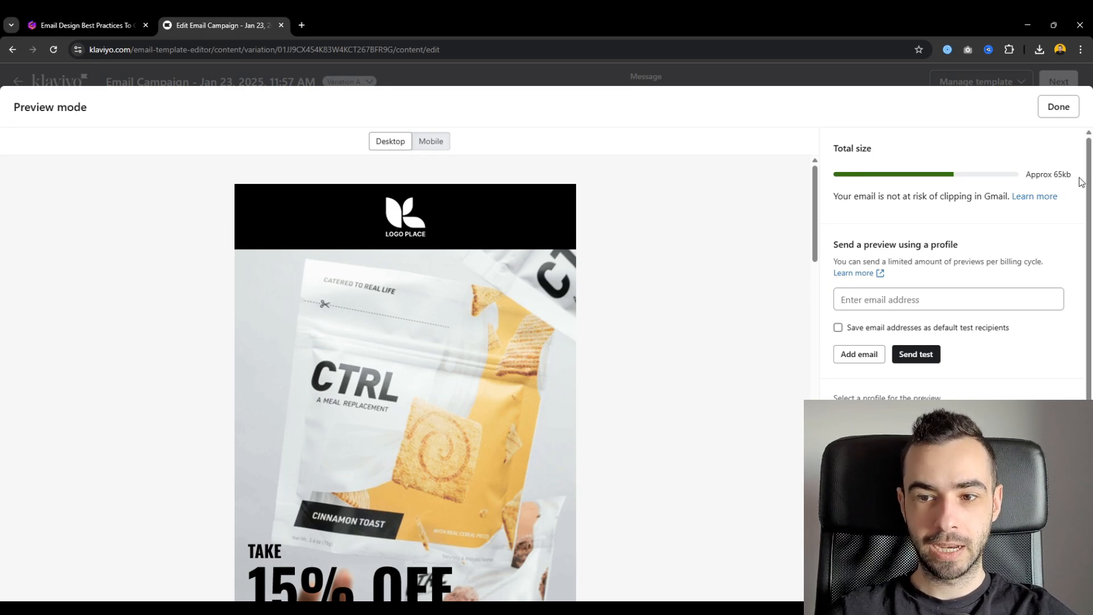
left_click_drag(1062, 174, 1055, 174)
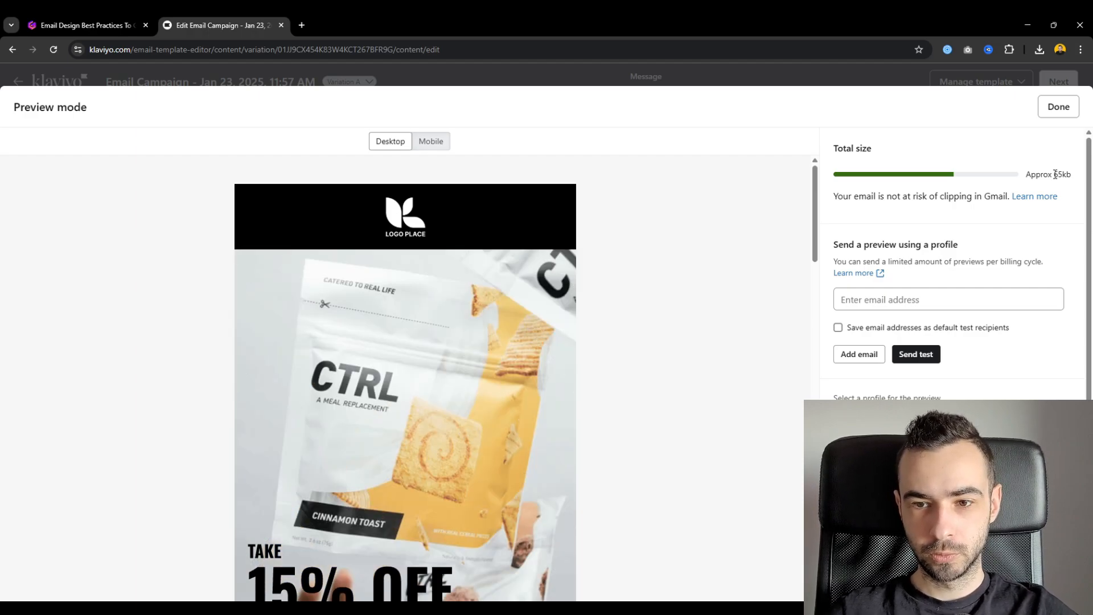
double_click(990, 195)
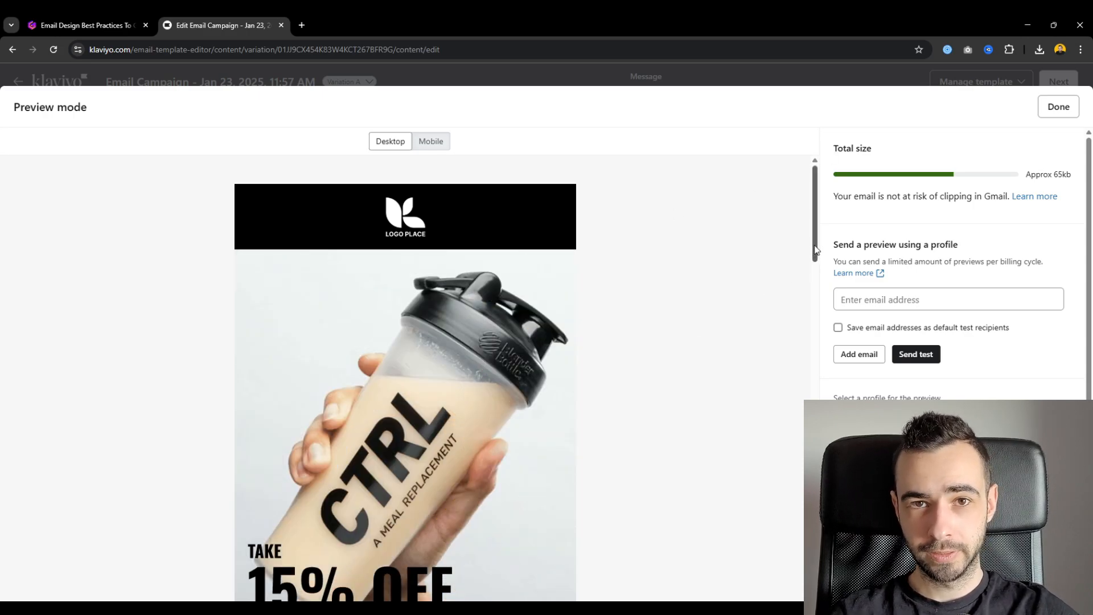
left_click_drag(815, 249, 720, 305)
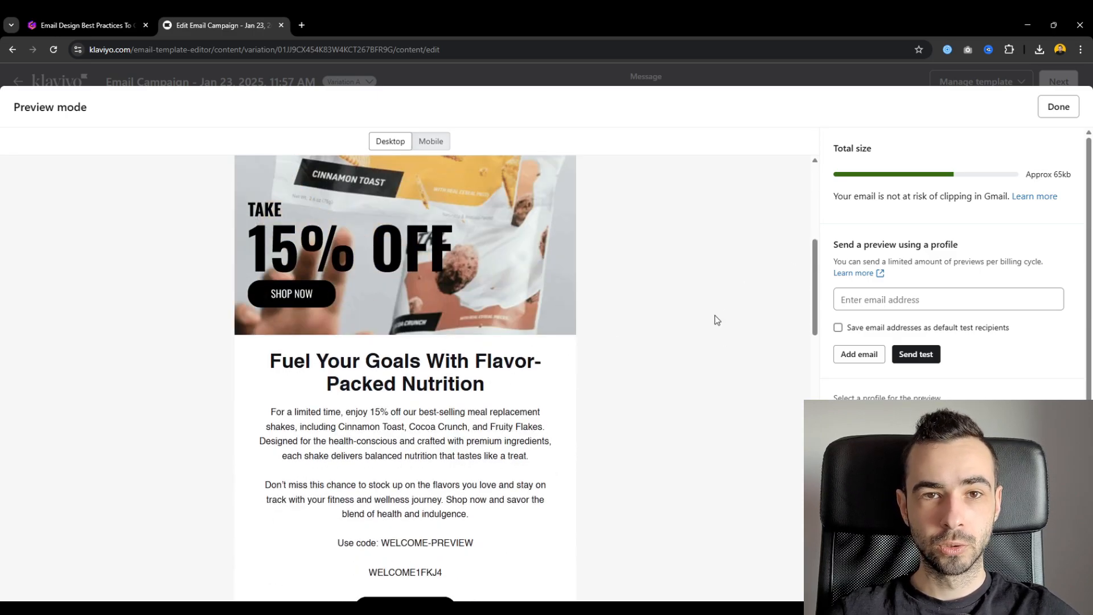
scroll(736, 305, "up", 6)
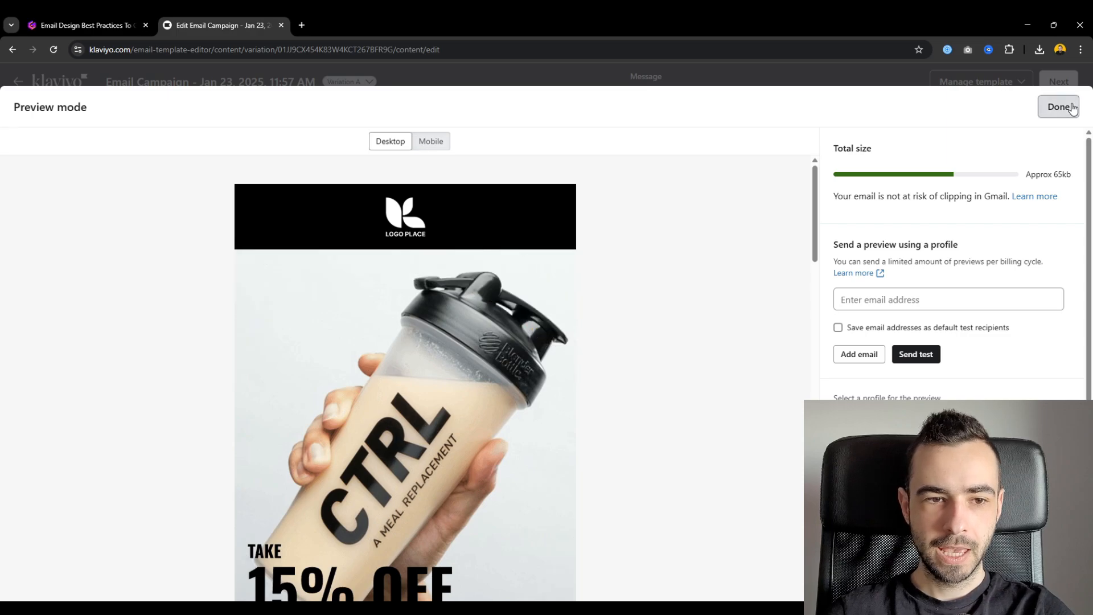
left_click(1072, 108)
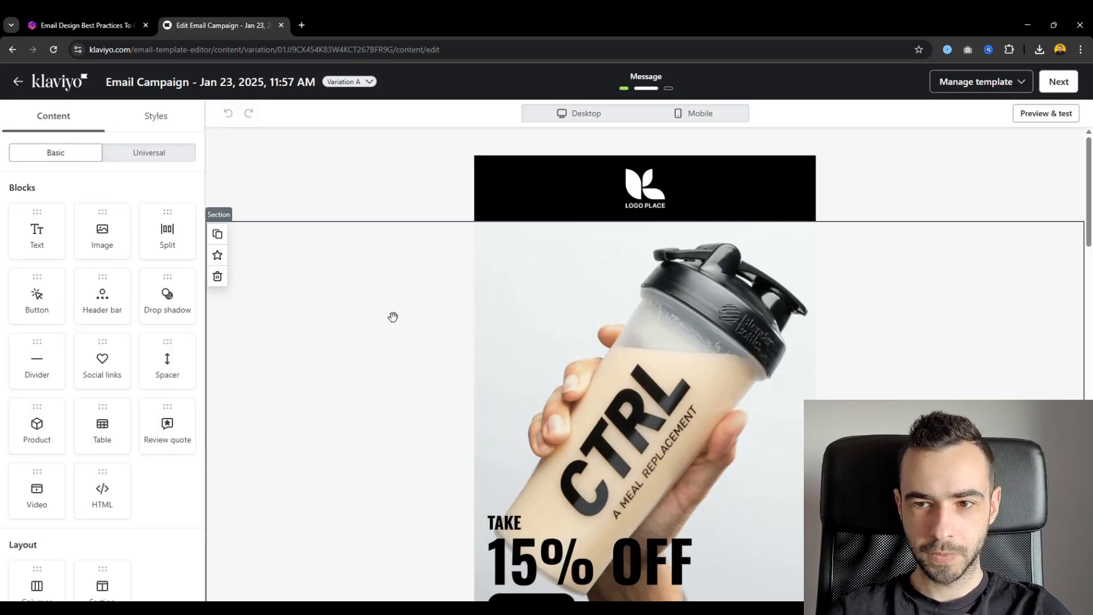
- Reopen the preview, highlight the approximate total size reading, and close the preview
scroll(393, 315, "down", 10)
left_click(1071, 117)
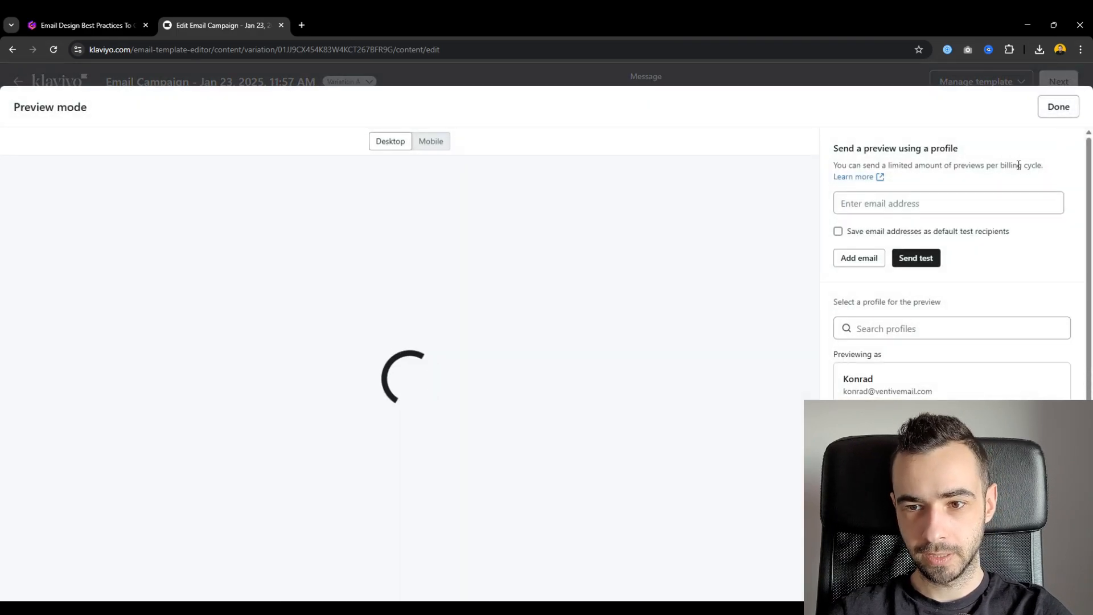
left_click_drag(1029, 172, 1054, 169)
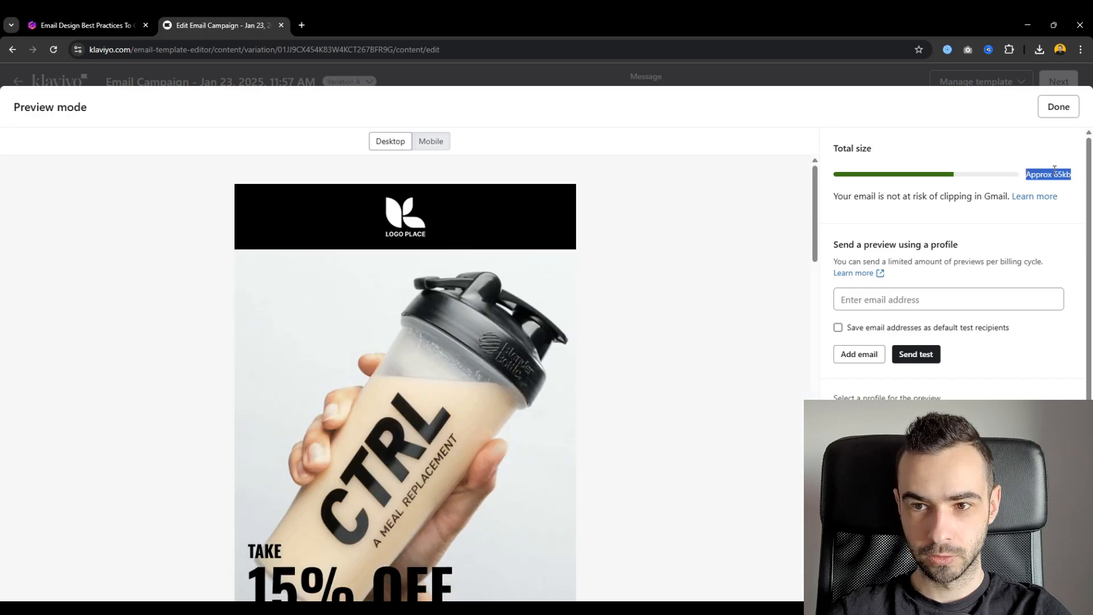
left_click(1069, 105)
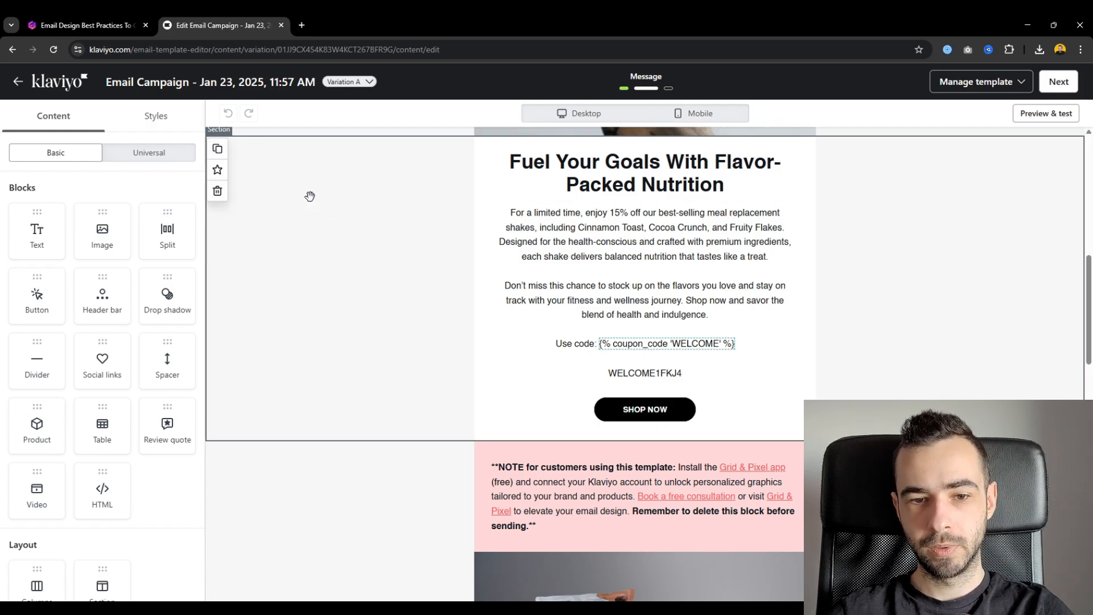
- Examine how the email is divided into sections from header to footer, and check the preview again
scroll(310, 200, "up", 5)
scroll(892, 248, "down", 10)
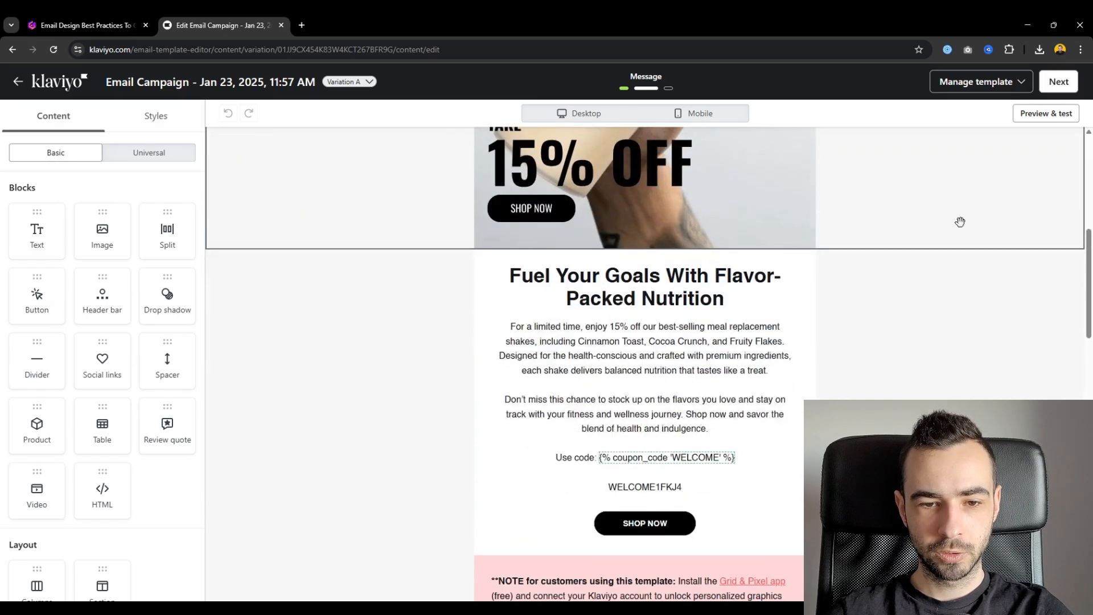
scroll(891, 248, "down", 15)
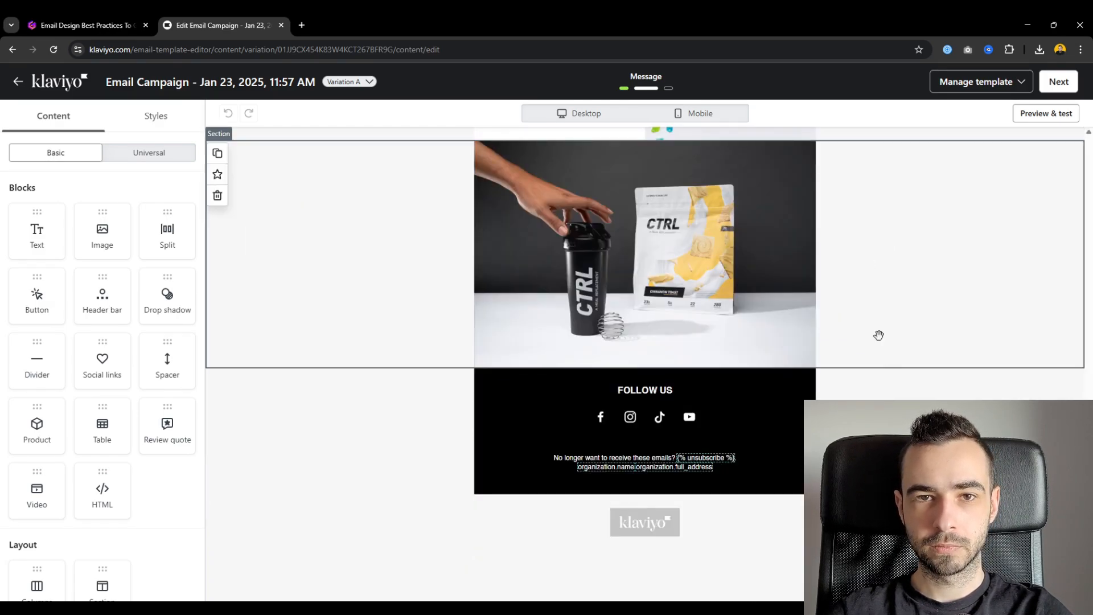
scroll(877, 376, "up", 6)
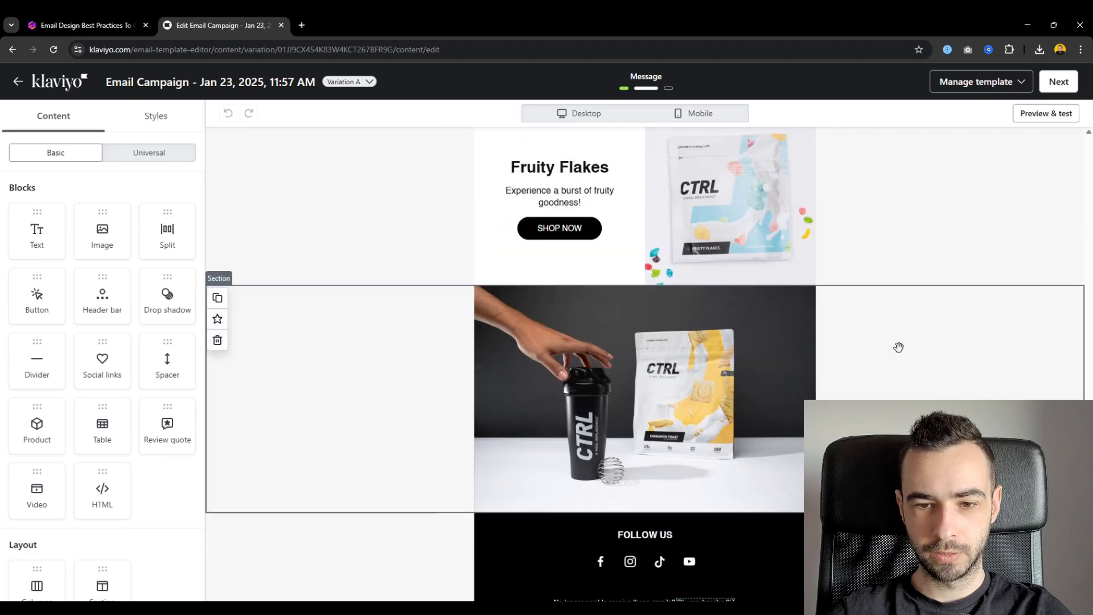
scroll(888, 378, "up", 10)
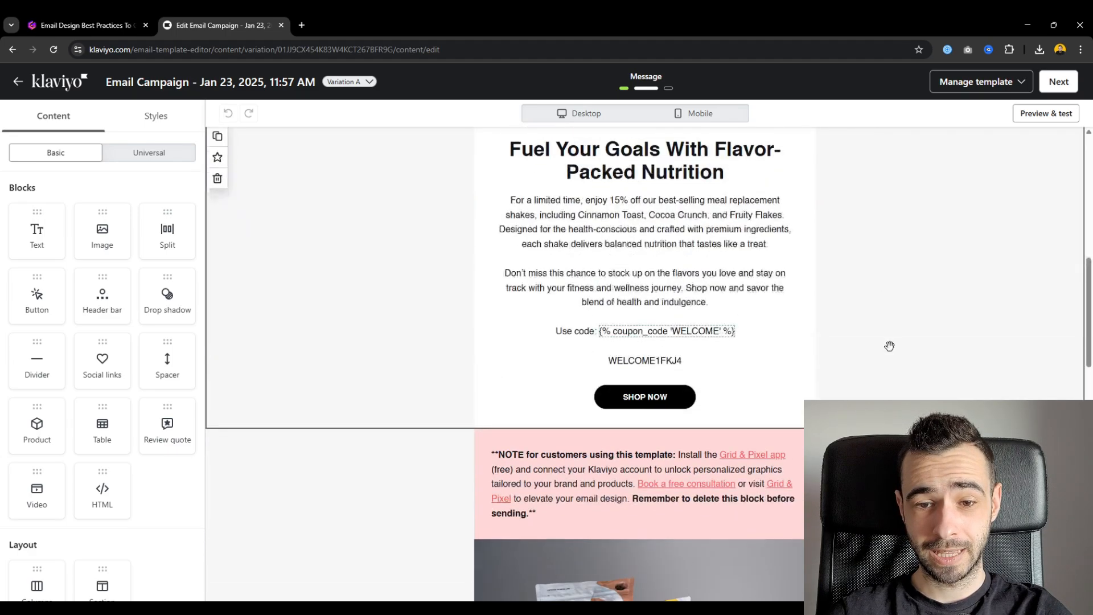
scroll(892, 285, "up", 5)
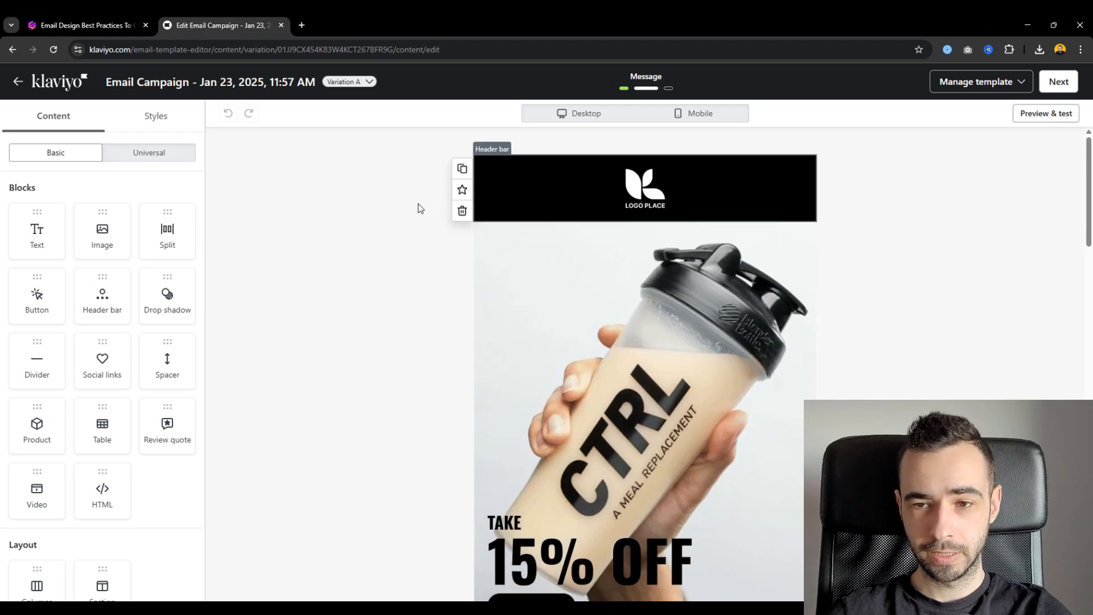
left_click(1070, 113)
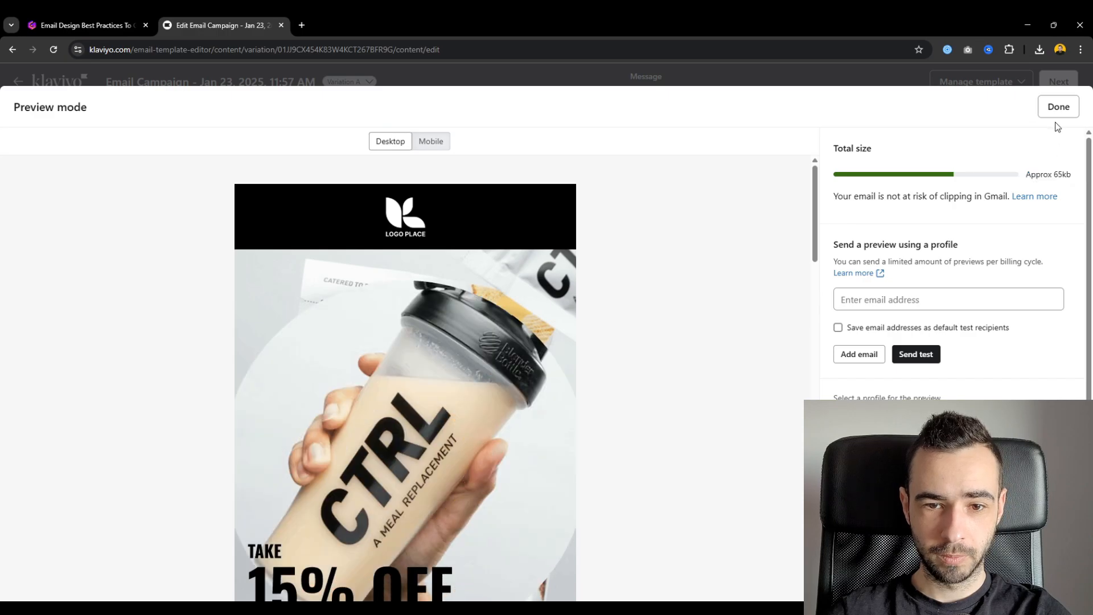
left_click(1058, 107)
- Move the hero image into the header bar's section and delete the emptied section beneath it
left_click_drag(613, 230, 591, 311)
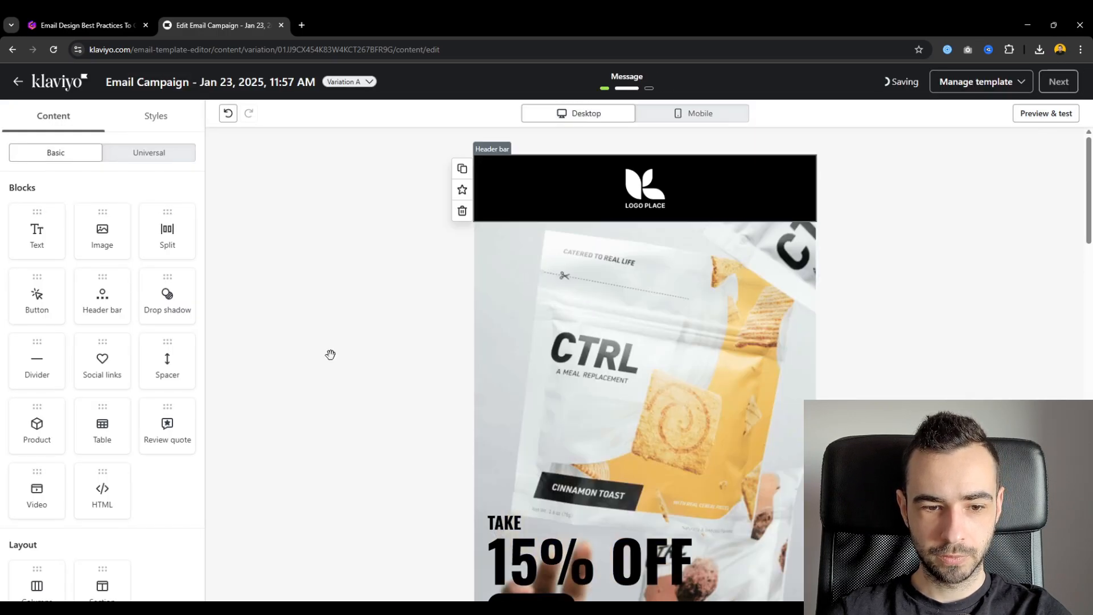
scroll(347, 347, "down", 6)
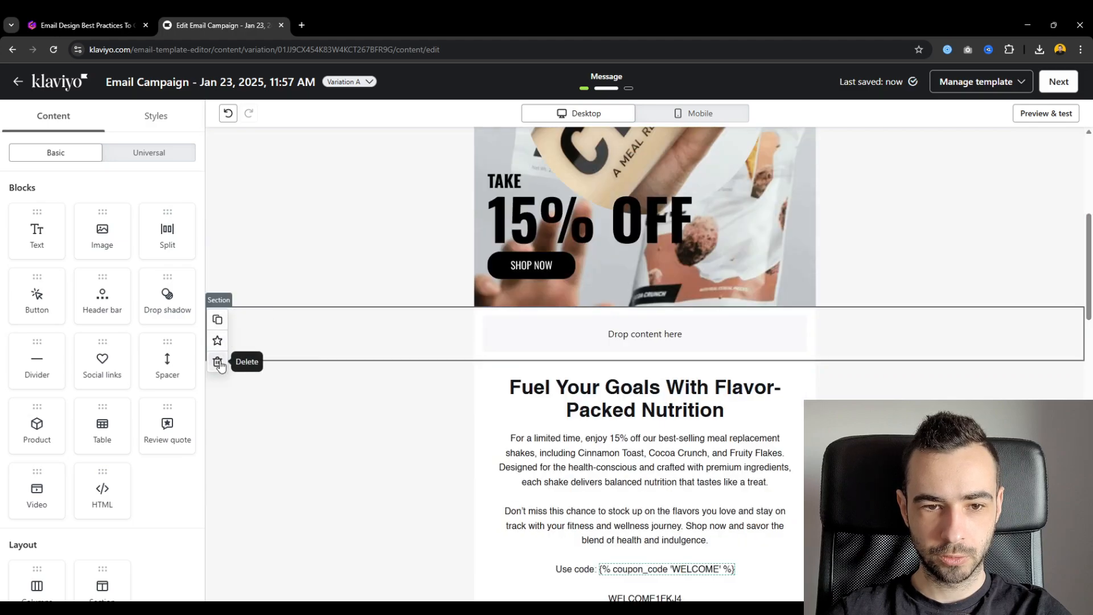
left_click(220, 362)
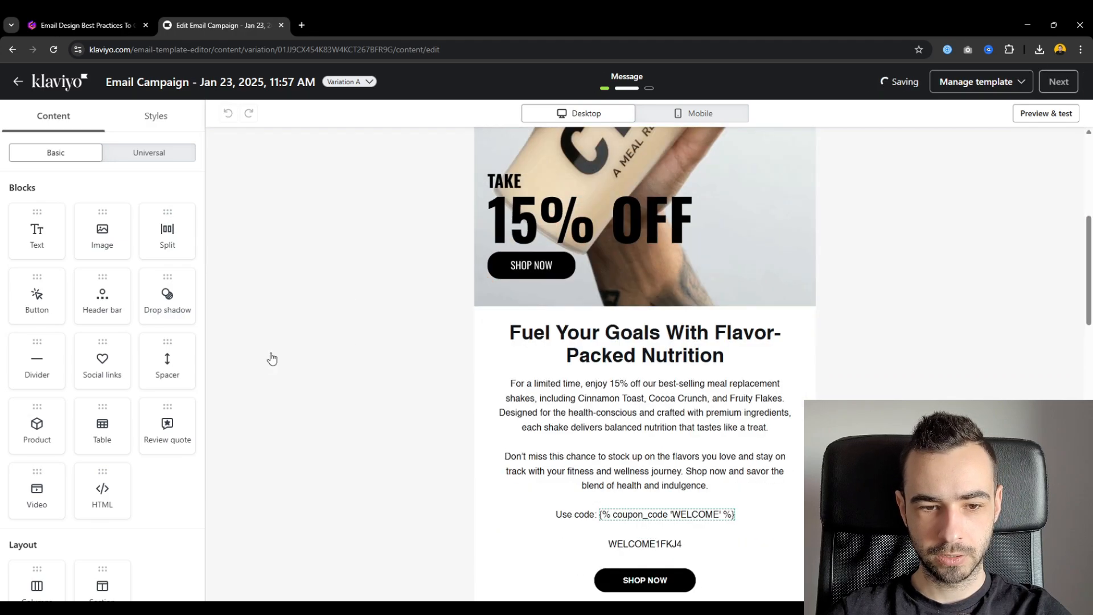
- Move the "Fuel Your Goals With Flavor-Packed Nutrition" headline and the body text block into the header's section, below the hero image
scroll(491, 348, "up", 1)
left_click_drag(539, 390, 562, 423)
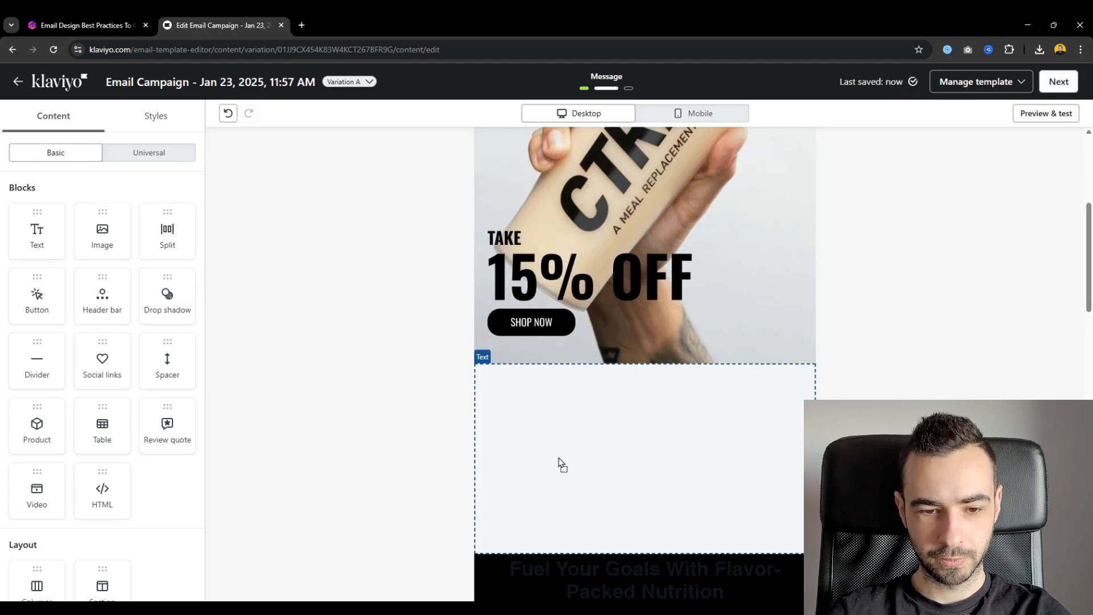
left_click_drag(562, 464, 575, 279)
scroll(569, 467, "down", 2)
- Try white as the content color of the merged top section
left_click(322, 251)
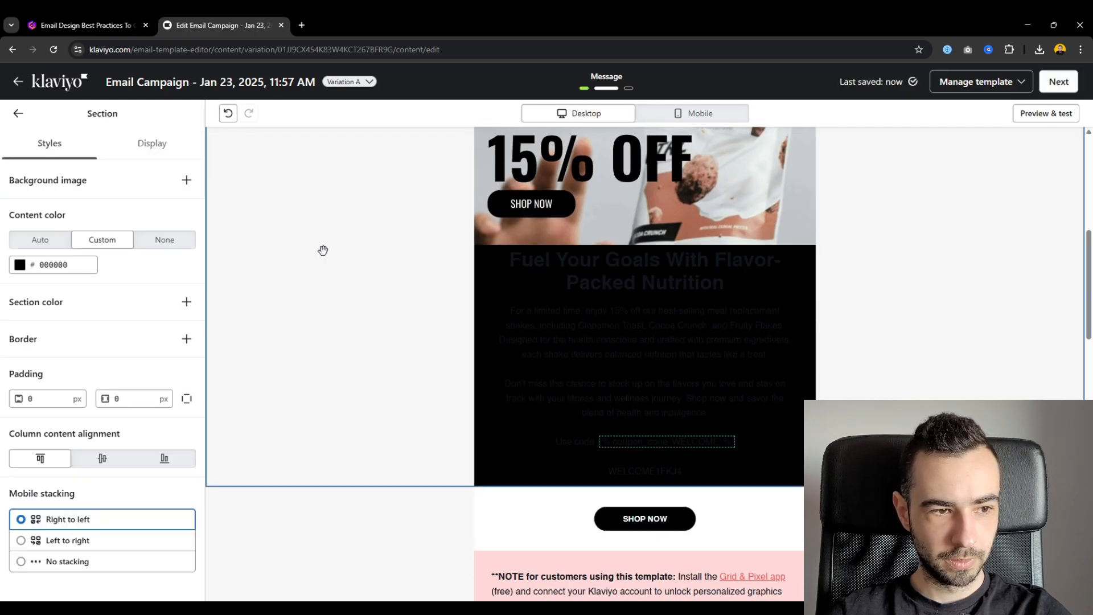
left_click(21, 266)
left_click(37, 425)
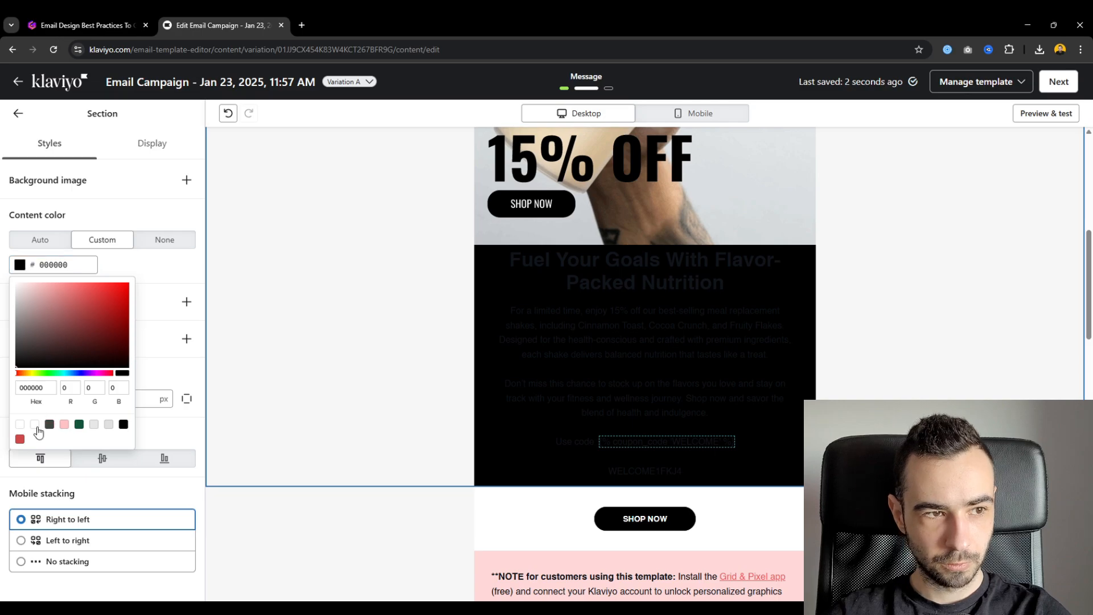
left_click(15, 117)
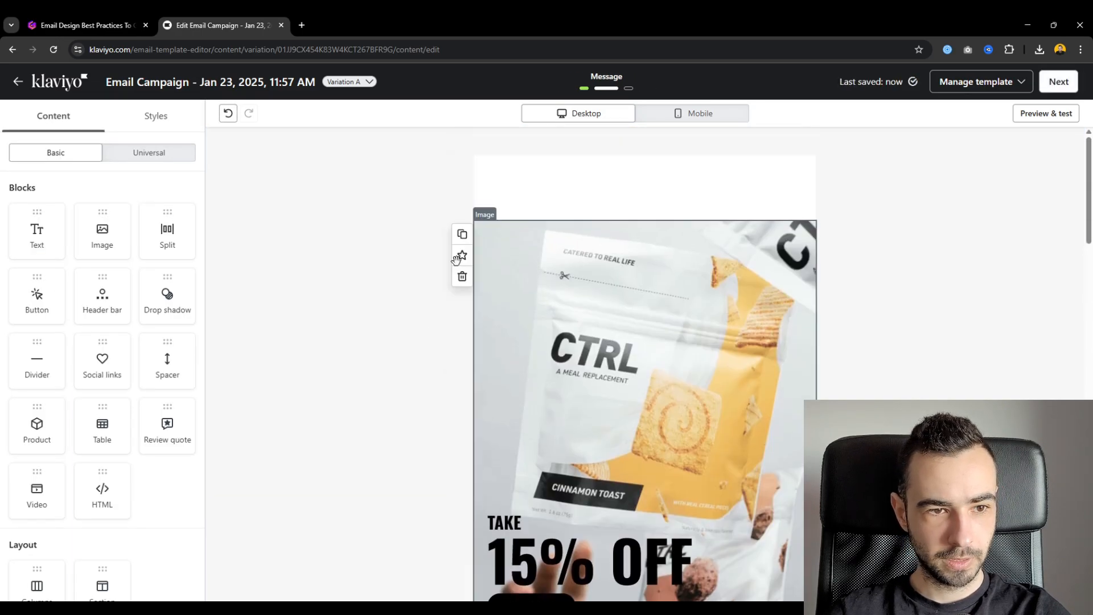
- Try content color 444444 on the top section, and set it back to black
left_click(337, 271)
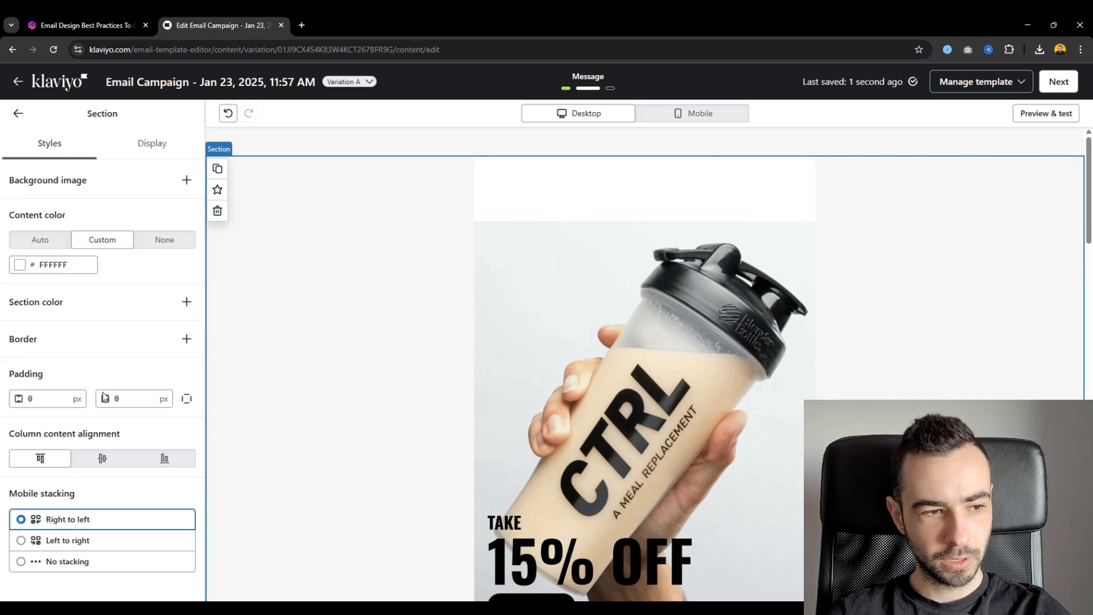
left_click(18, 264)
left_click(50, 426)
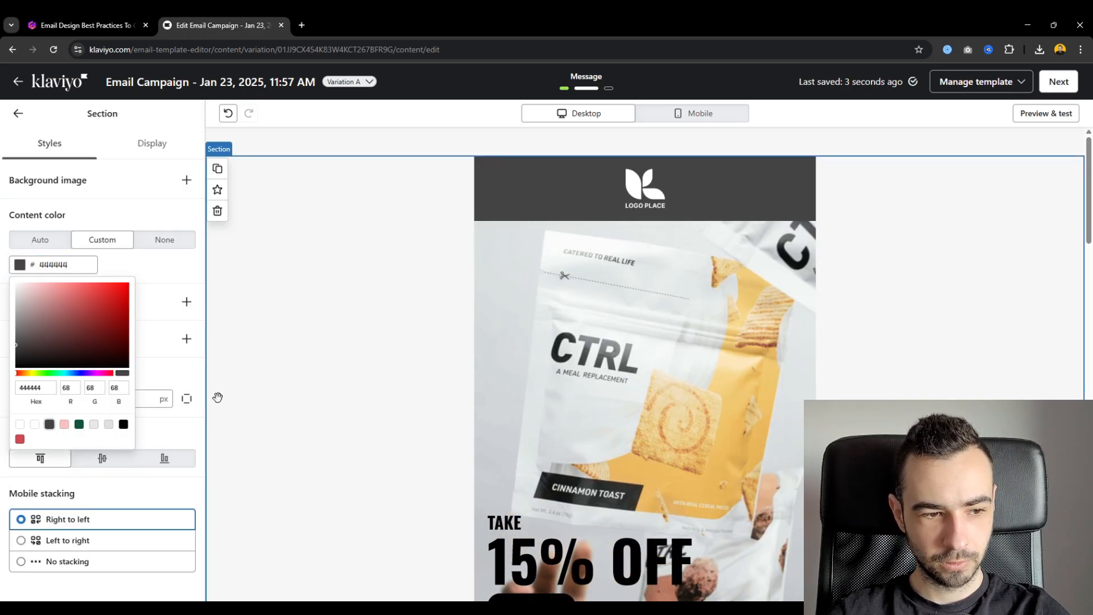
left_click(124, 429)
- Give the body text block containing the coupon code a white (FFFFFF) block background color
scroll(475, 420, "down", 7)
left_click(587, 313)
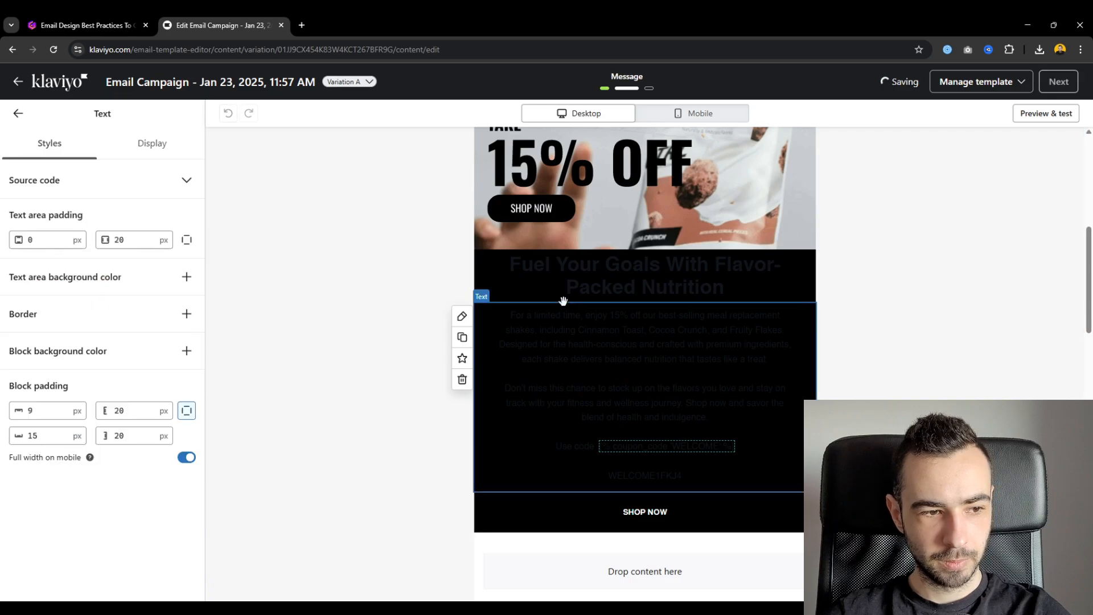
left_click(186, 351)
left_click(23, 379)
left_click(24, 401)
left_click_drag(24, 401, 14, 392)
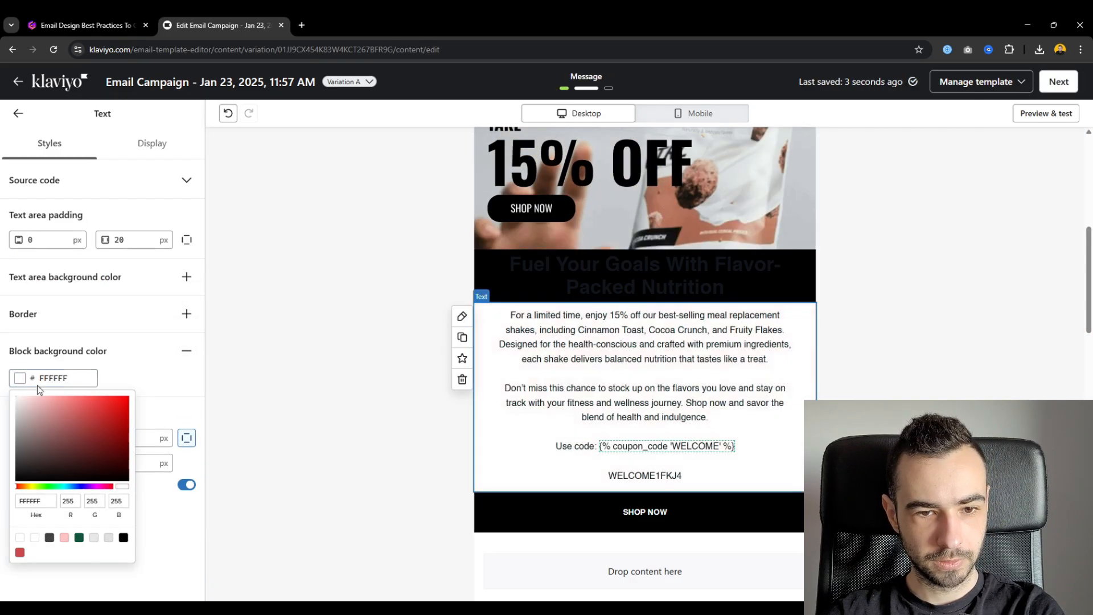
left_click(149, 364)
- Give the "Fuel Your Goals With Flavor-Packed Nutrition" headline block a white block background color
left_click(492, 286)
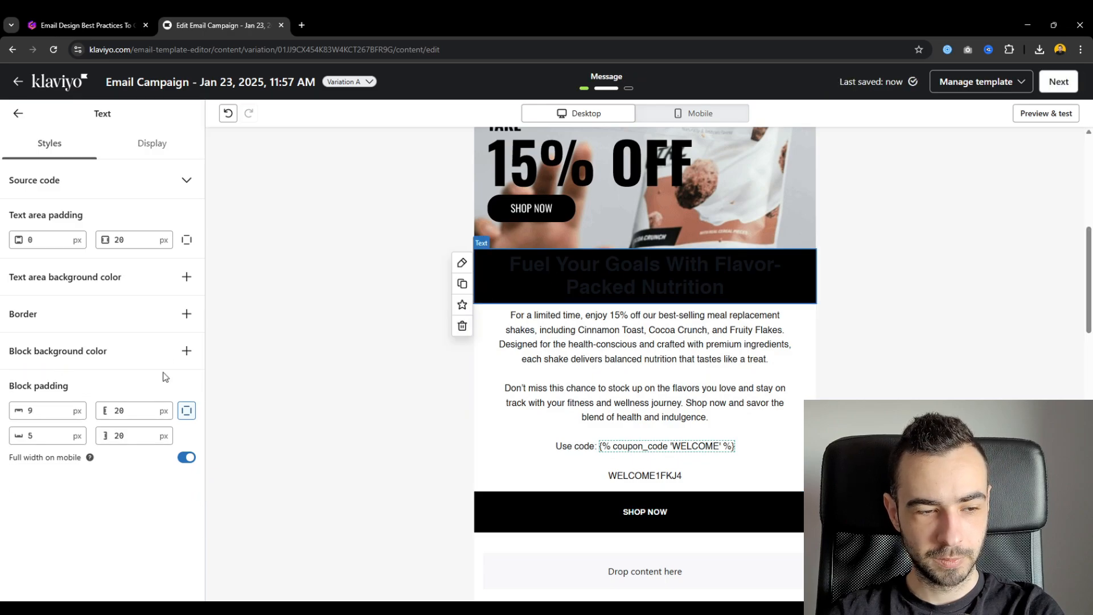
left_click(186, 351)
left_click(22, 379)
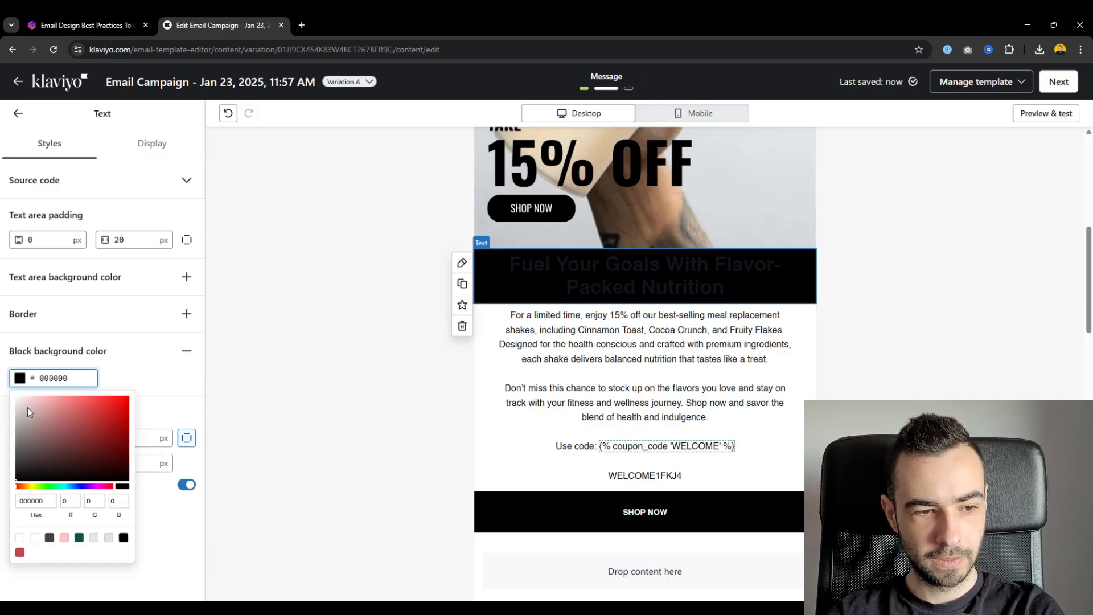
left_click(27, 408)
left_click(161, 389)
- Set the block background color of the SHOP NOW button below the coupon text to white (FFFFFF)
left_click(568, 520)
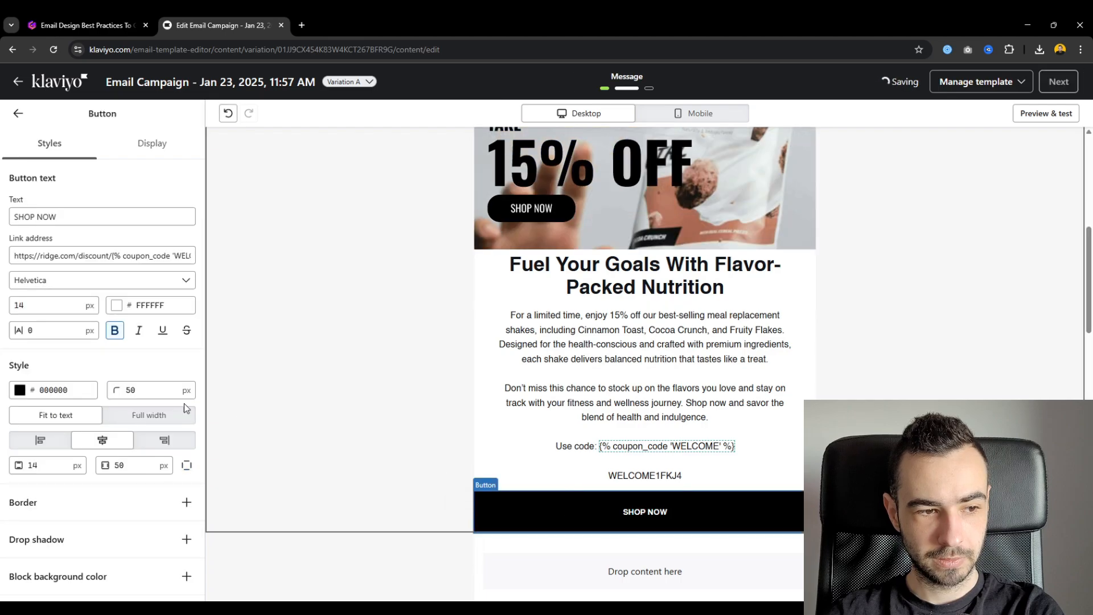
scroll(110, 260, "down", 1)
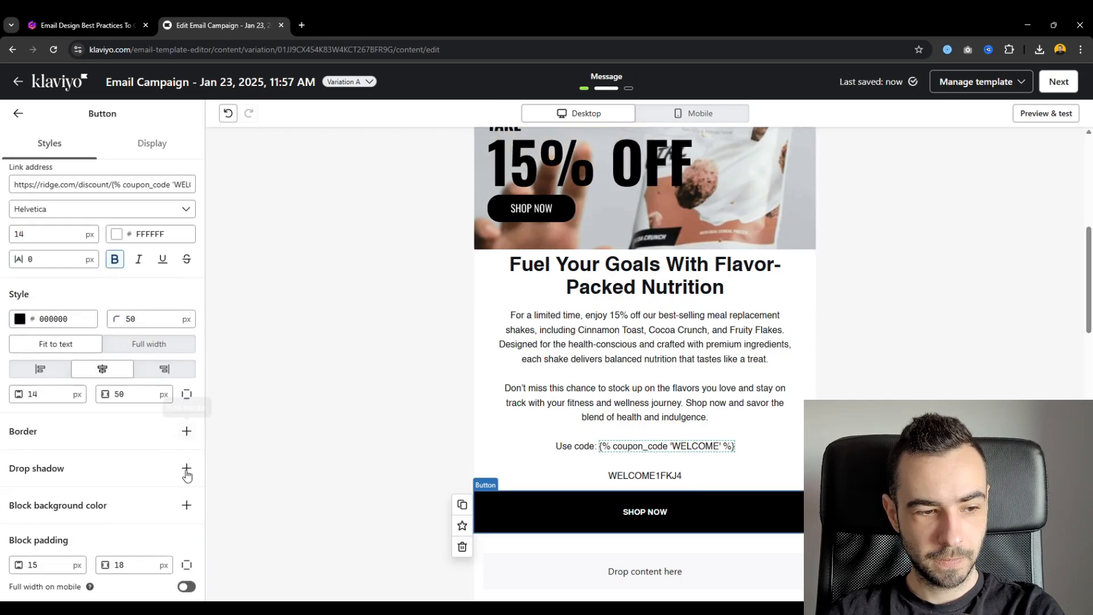
left_click(186, 505)
left_click(26, 532)
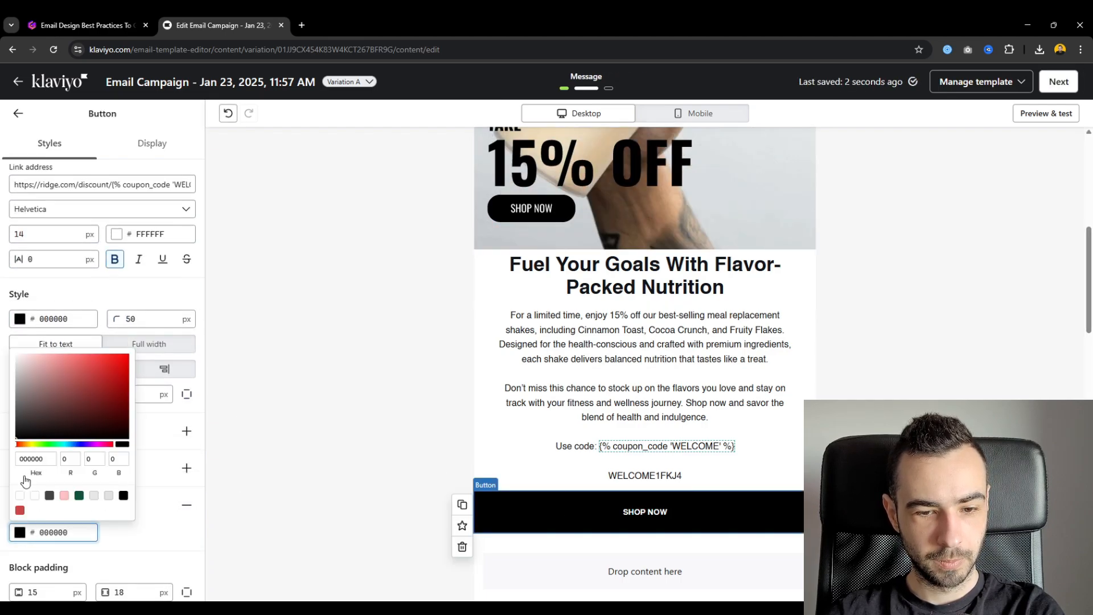
left_click(34, 496)
- Delete the empty section below the SHOP NOW button and move the pink NOTE text block into the merged section under that button
scroll(371, 359, "down", 2)
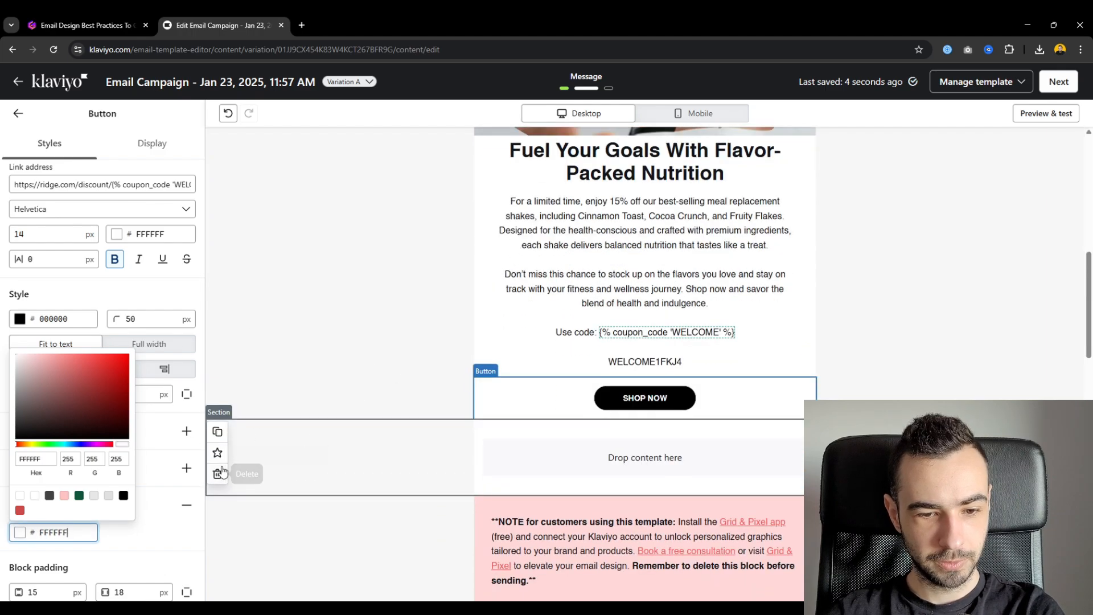
scroll(227, 461, "down", 1)
left_click_drag(552, 392, 578, 428)
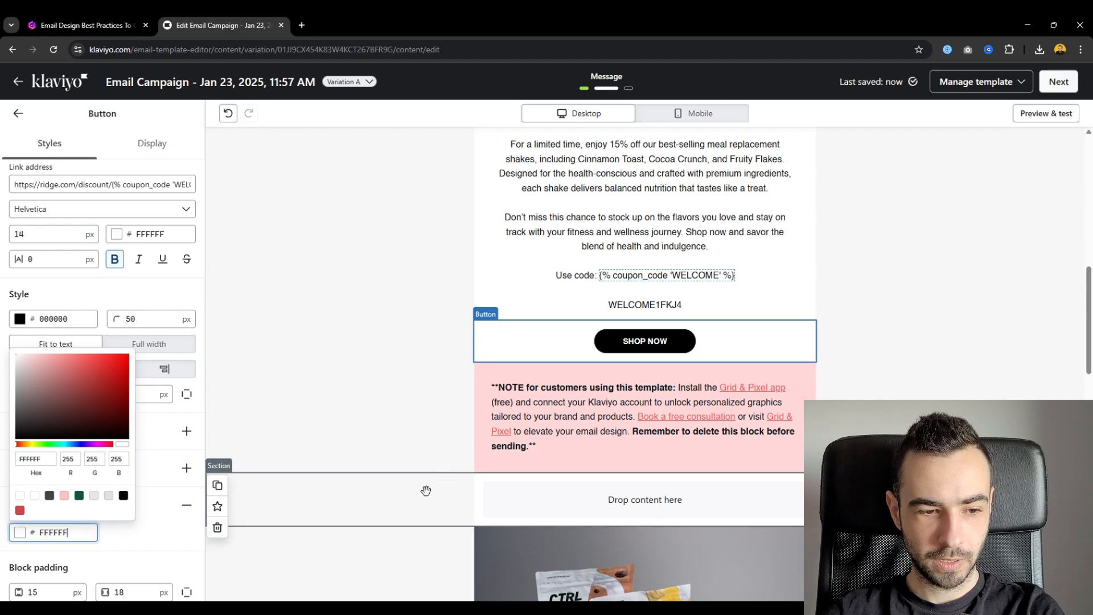
- Delete the empty section between the pink NOTE text block and the full-width product image
left_click(217, 527)
scroll(514, 378, "down", 2)
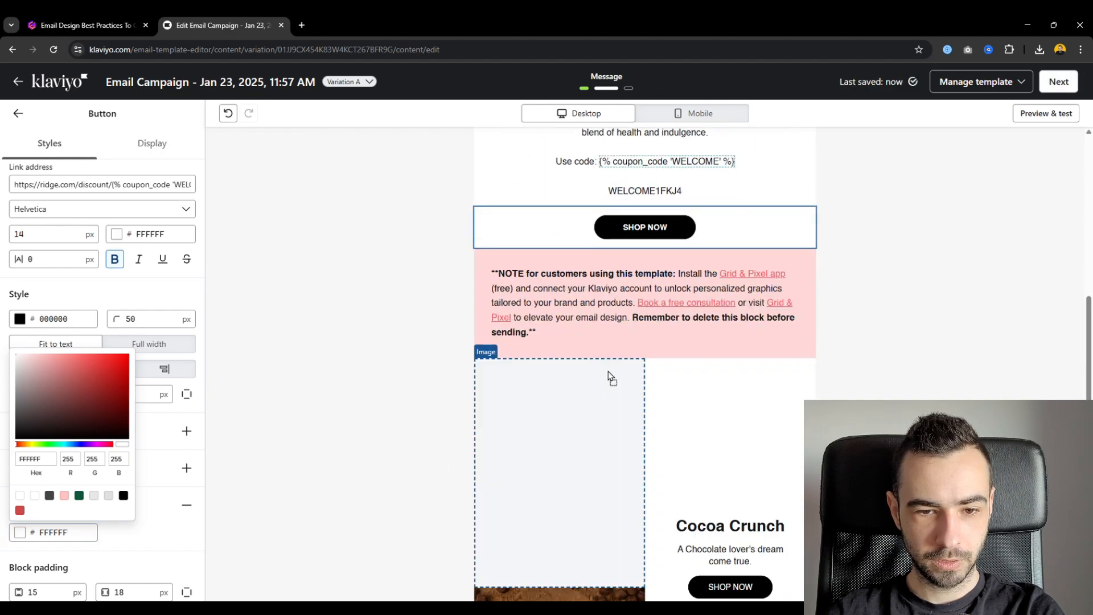
left_click_drag(608, 375, 586, 464)
left_click_drag(567, 515, 566, 336)
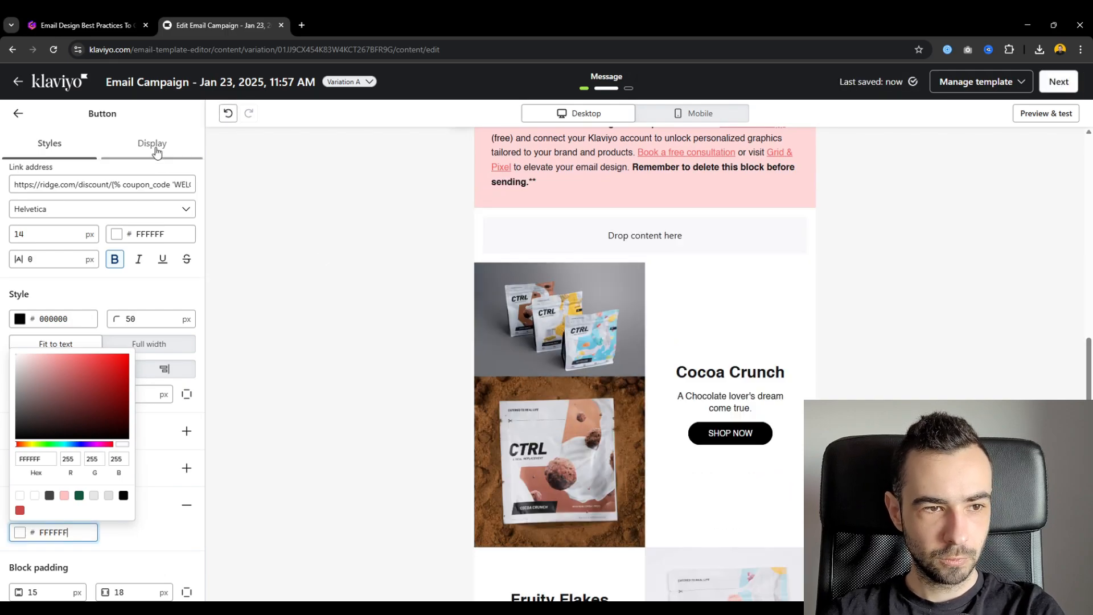
left_click(228, 113)
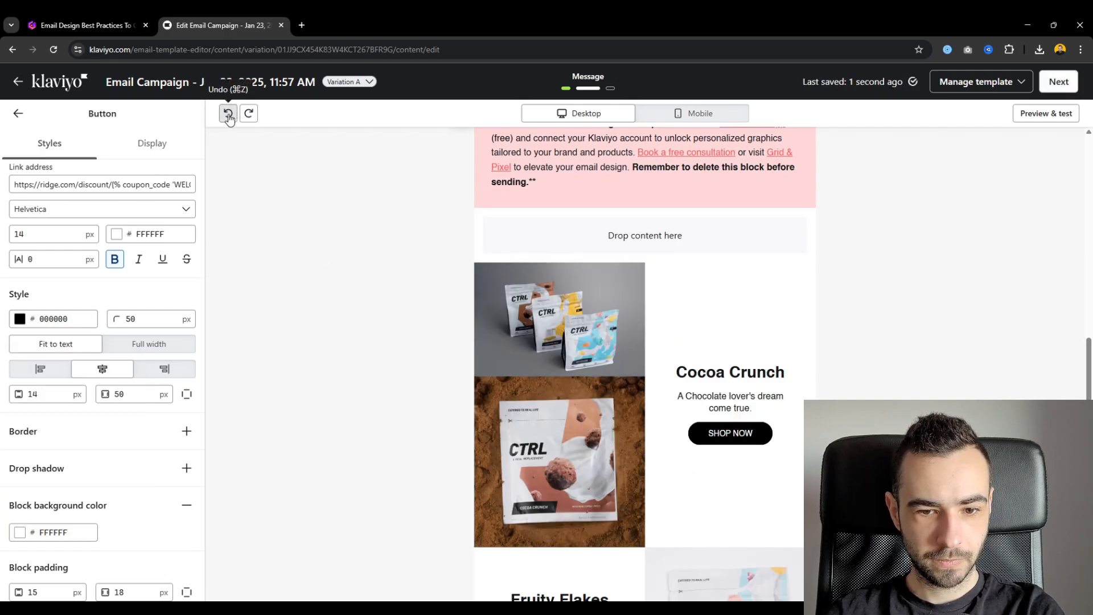
left_click(229, 114)
scroll(378, 254, "up", 2)
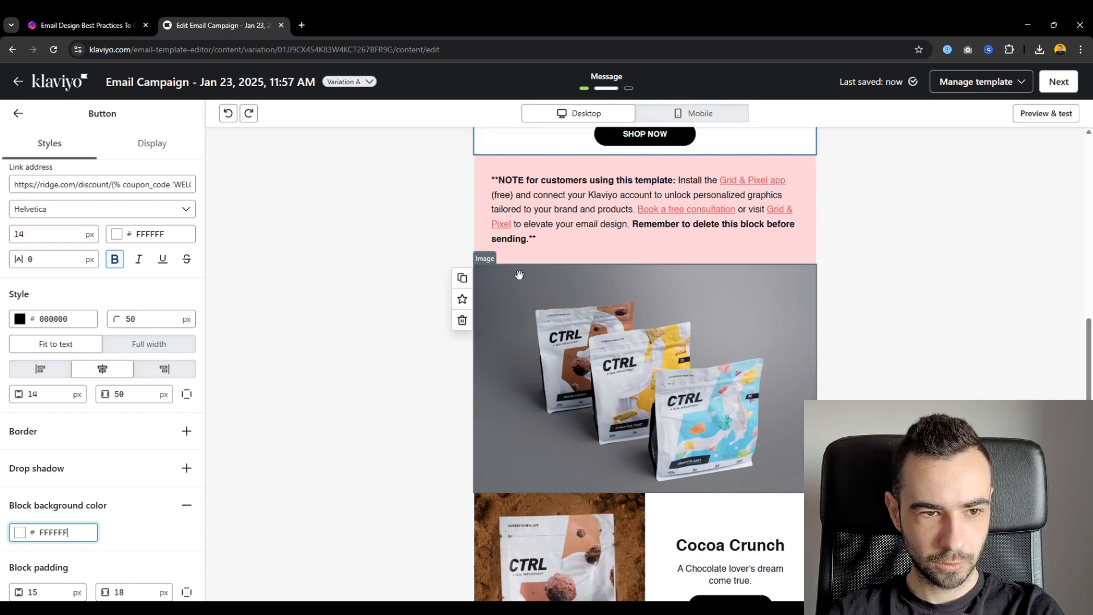
scroll(452, 214, "up", 3)
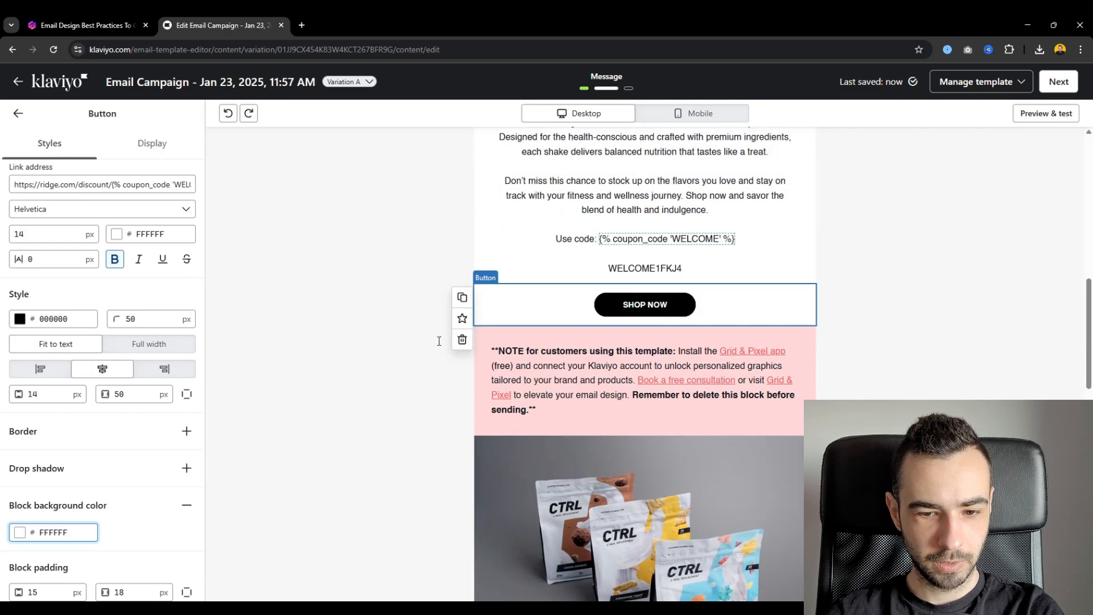
- Move the full-width image of the three CTRL bags into the merged section below the NOTE block and delete its emptied section
scroll(439, 341, "down", 8)
scroll(495, 349, "up", 3)
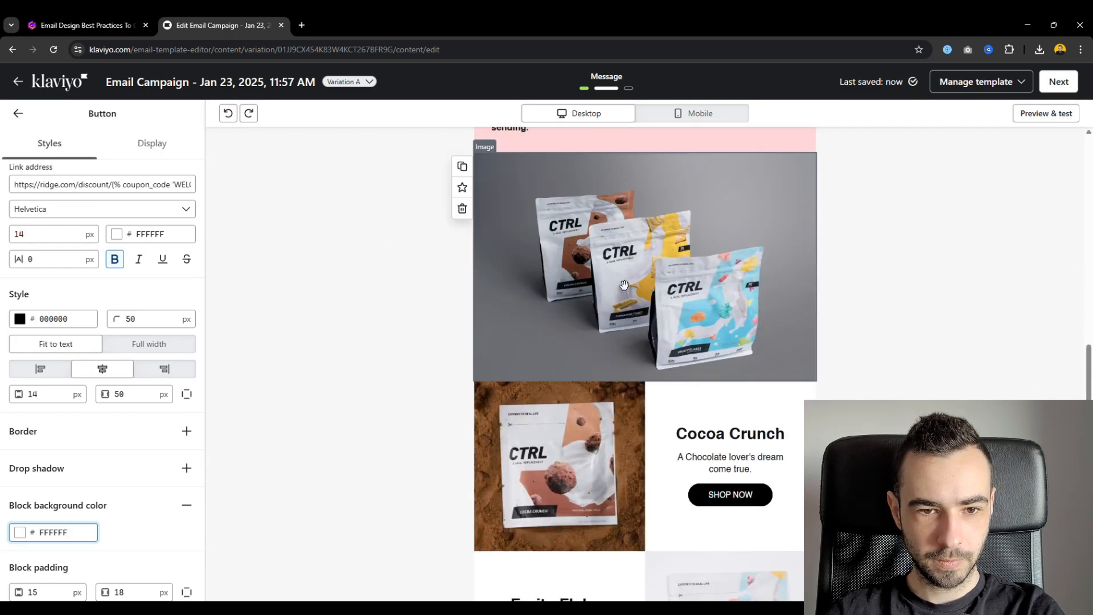
scroll(621, 289, "up", 3)
left_click_drag(580, 346, 588, 316)
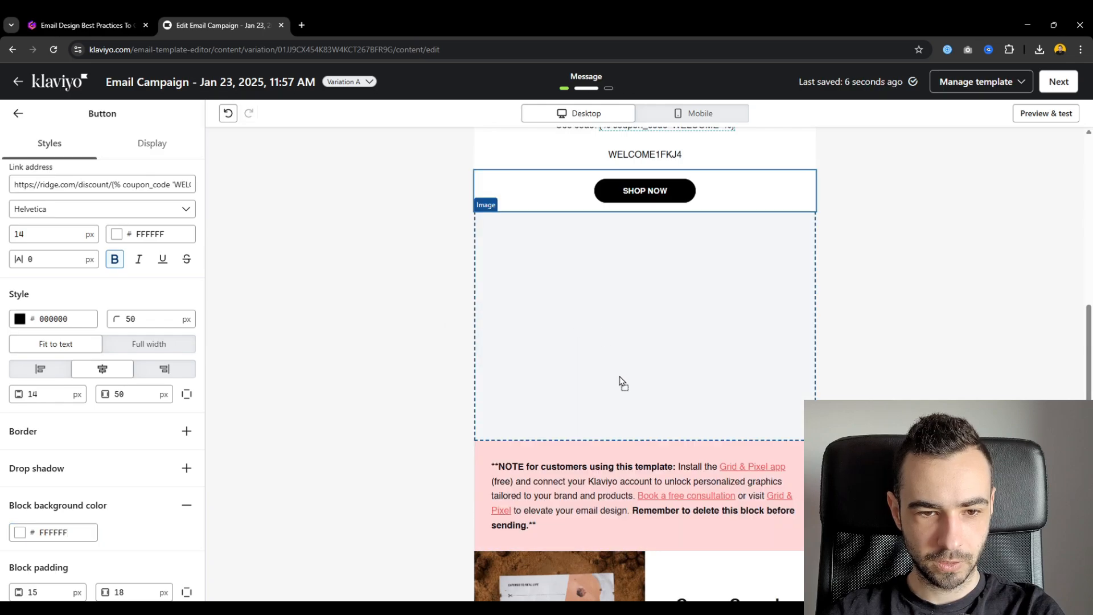
left_click_drag(623, 383, 622, 395)
scroll(398, 379, "down", 3)
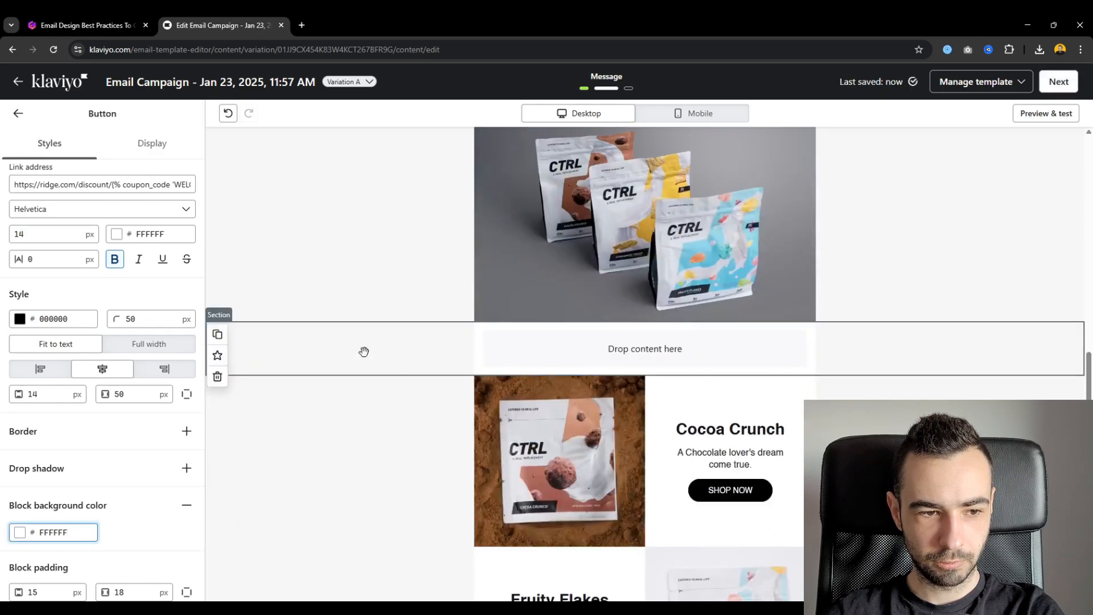
left_click(216, 377)
- Add a two-column layout to the merged section directly below the three-bag product image
left_click(18, 114)
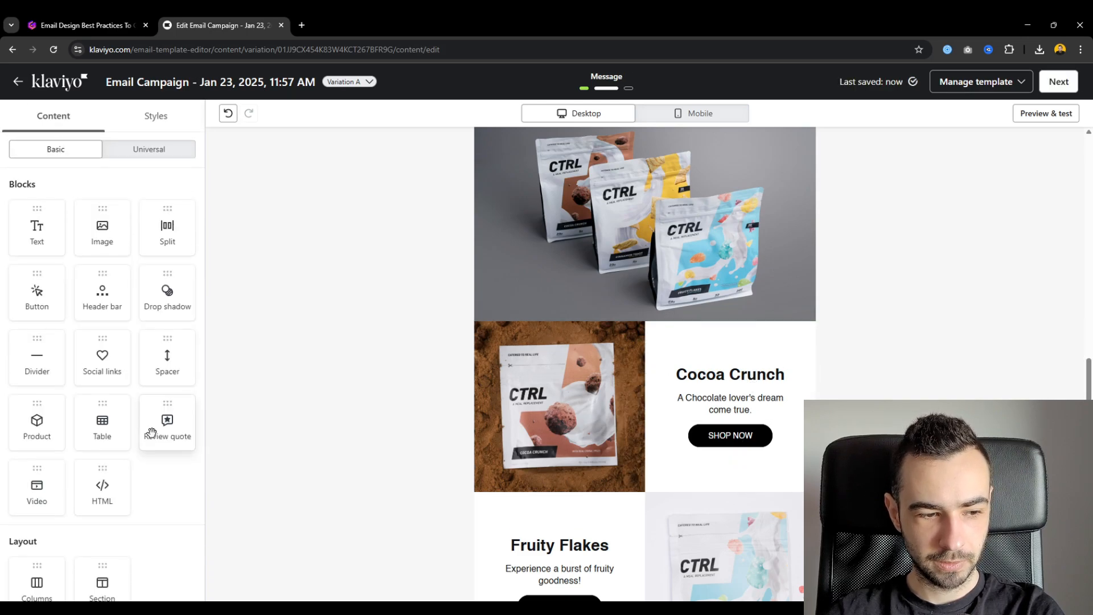
scroll(85, 512, "down", 1)
left_click_drag(443, 363, 515, 341)
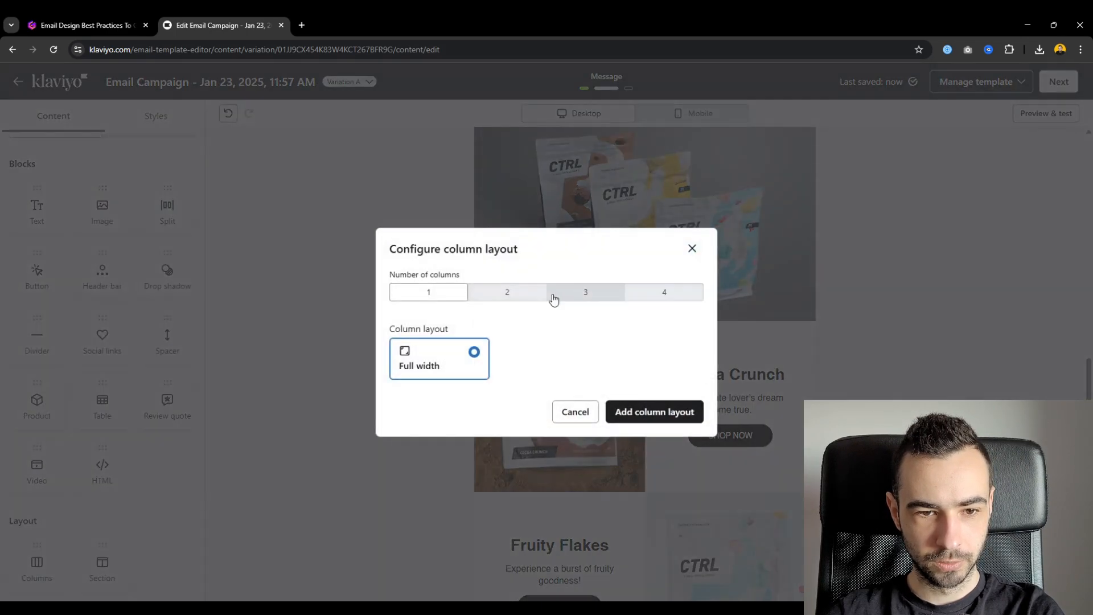
left_click(538, 293)
left_click(653, 436)
- Add a second two-column layout with equal widths and a full-width one-column layout below the first column row
scroll(626, 285, "down", 3)
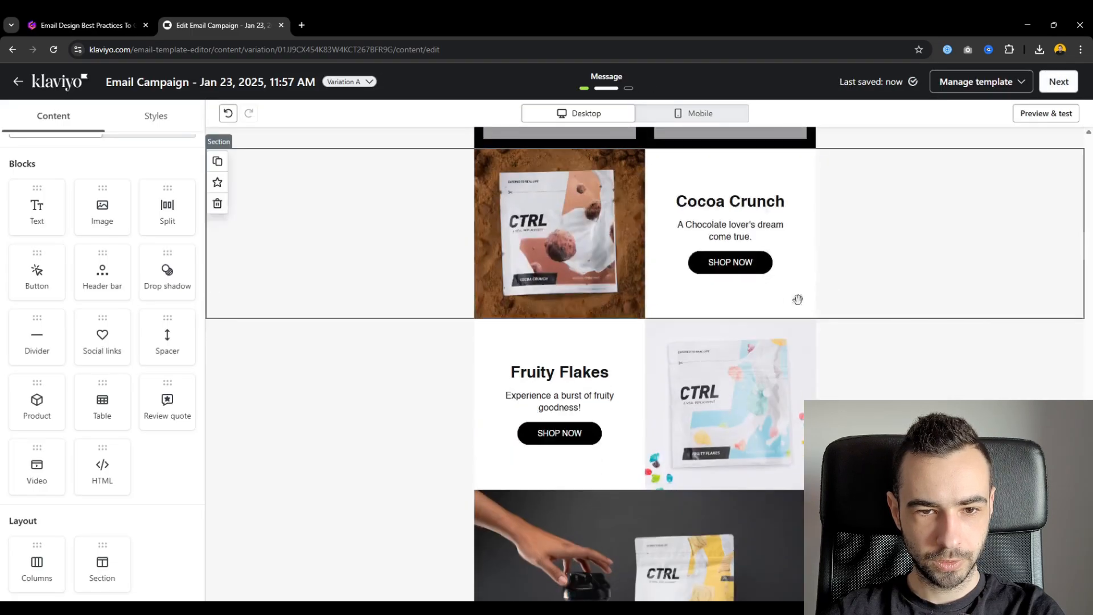
scroll(341, 373, "down", 3)
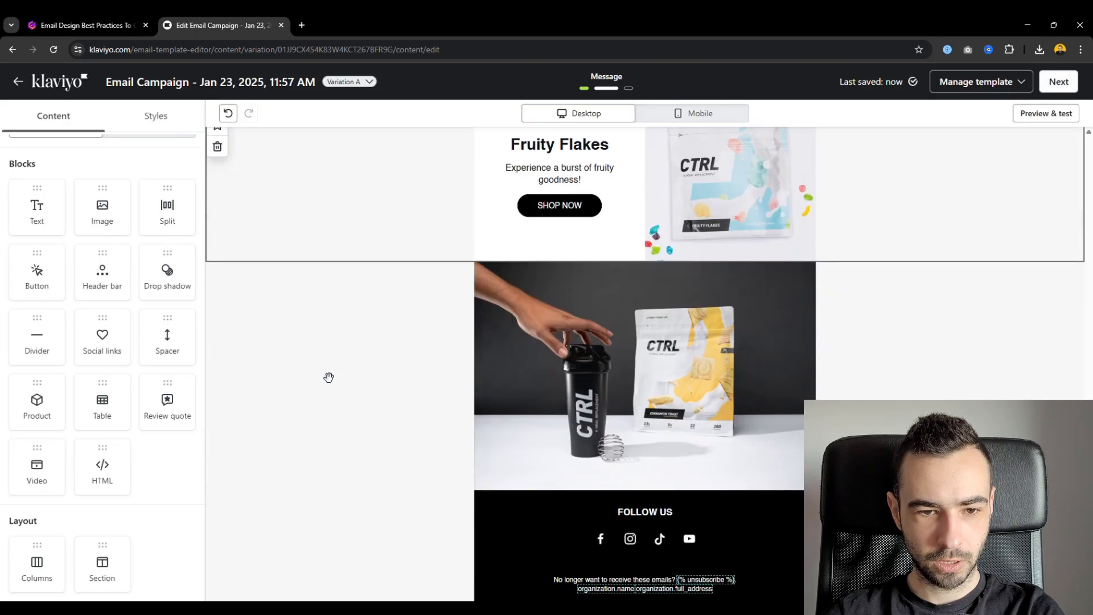
scroll(361, 368, "up", 5)
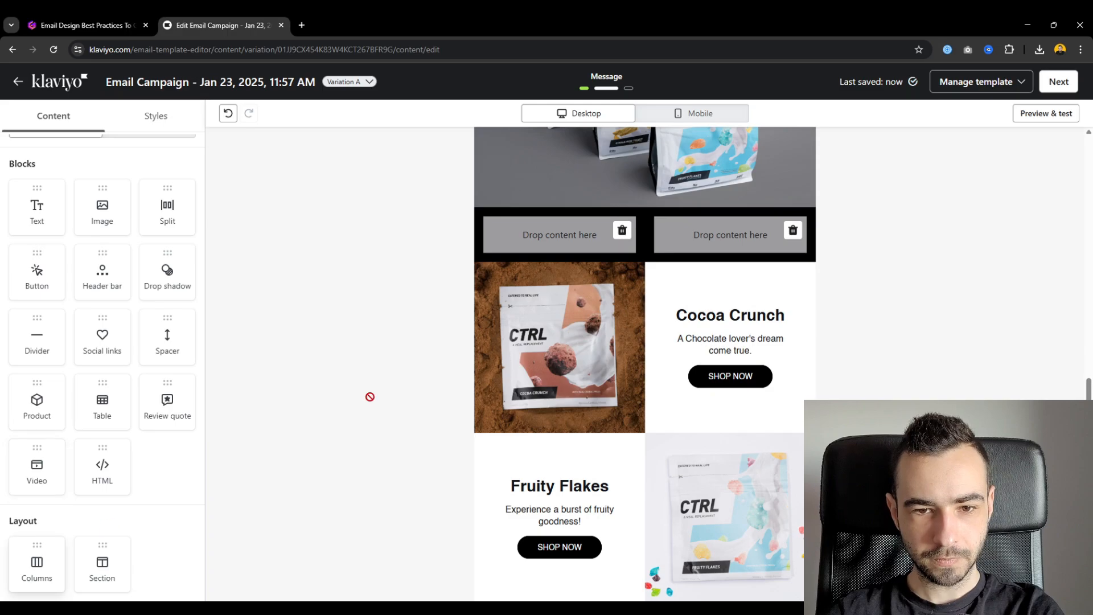
left_click_drag(370, 397, 644, 254)
left_click(507, 268)
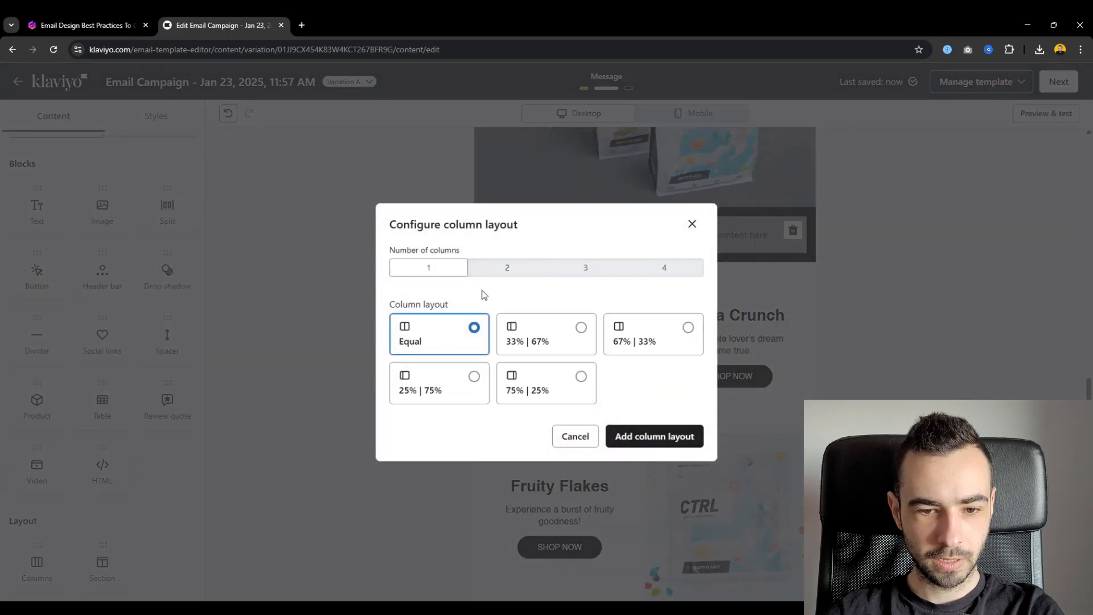
left_click(652, 436)
left_click_drag(34, 561, 589, 319)
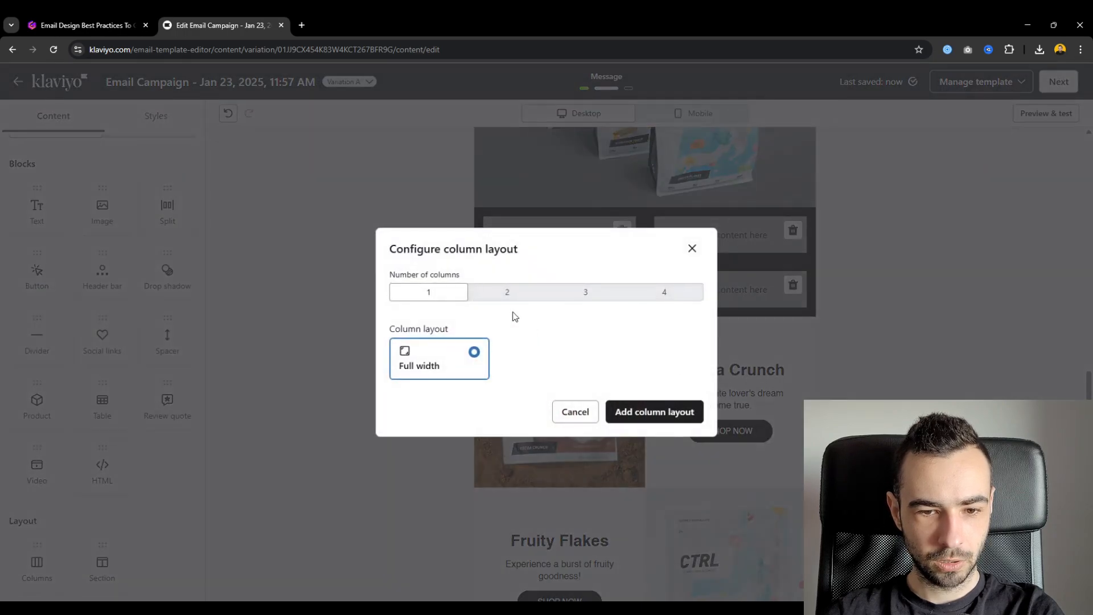
left_click(655, 413)
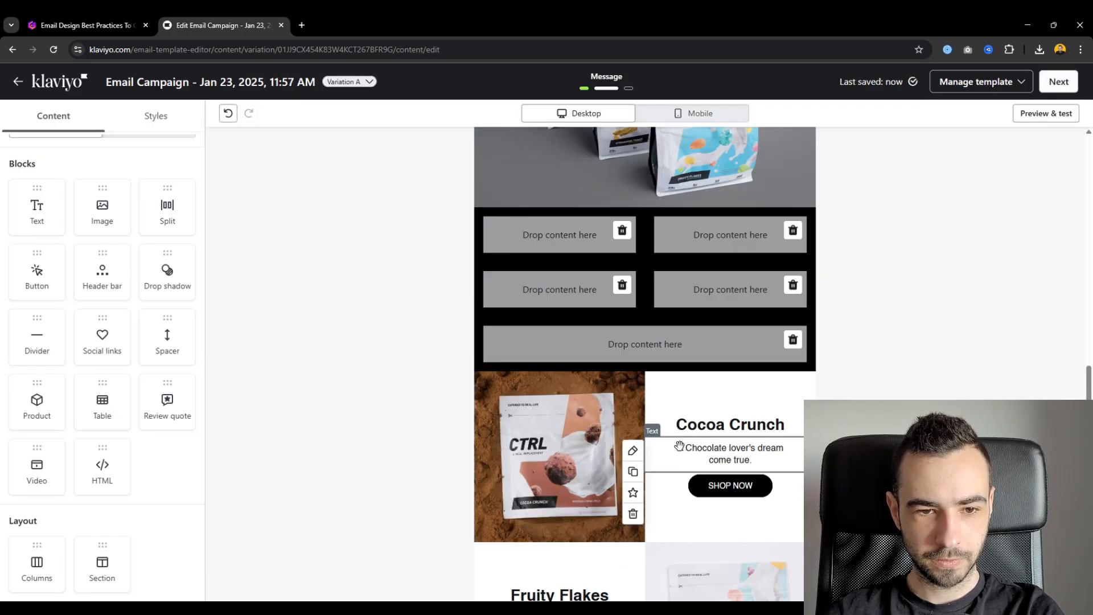
- Move the Cocoa Crunch image into the first column of the upper row and its headline, description and SHOP NOW button into the second
left_click_drag(567, 431, 549, 244)
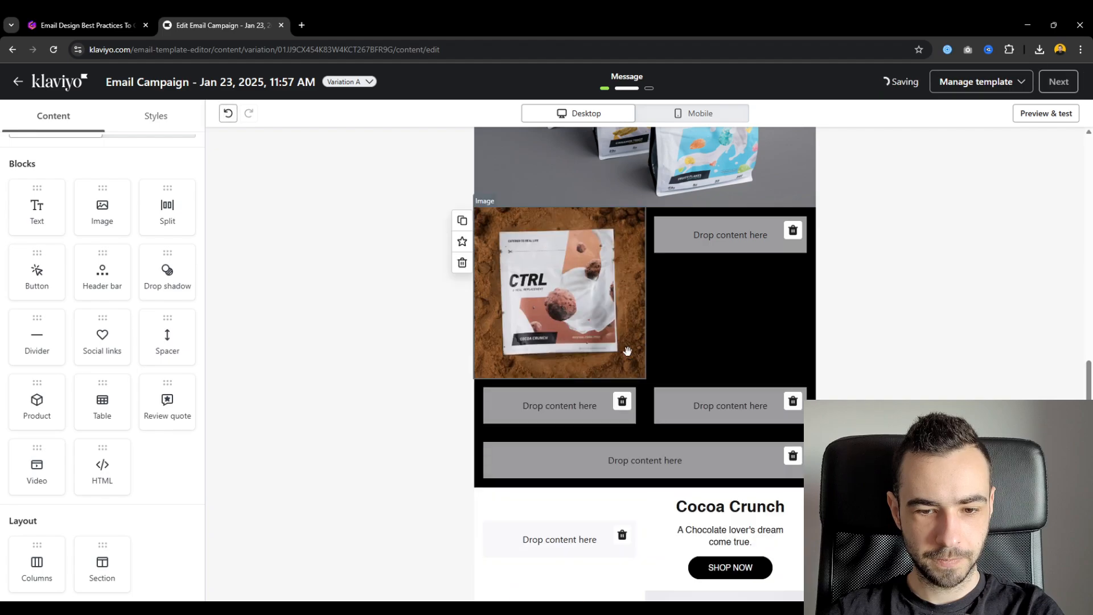
left_click_drag(732, 515, 723, 248)
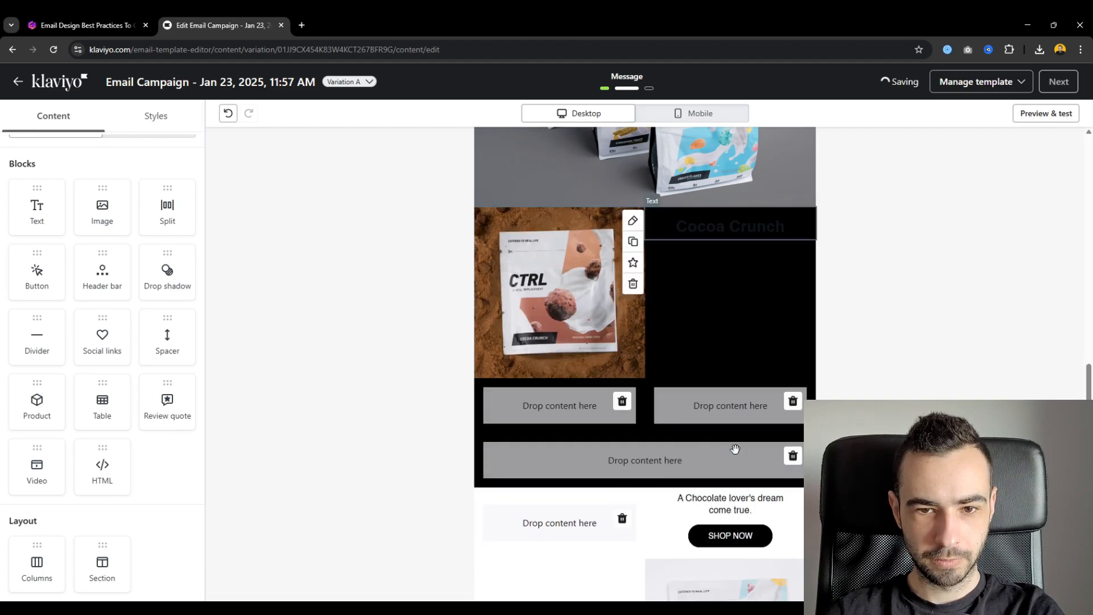
left_click_drag(723, 513, 722, 239)
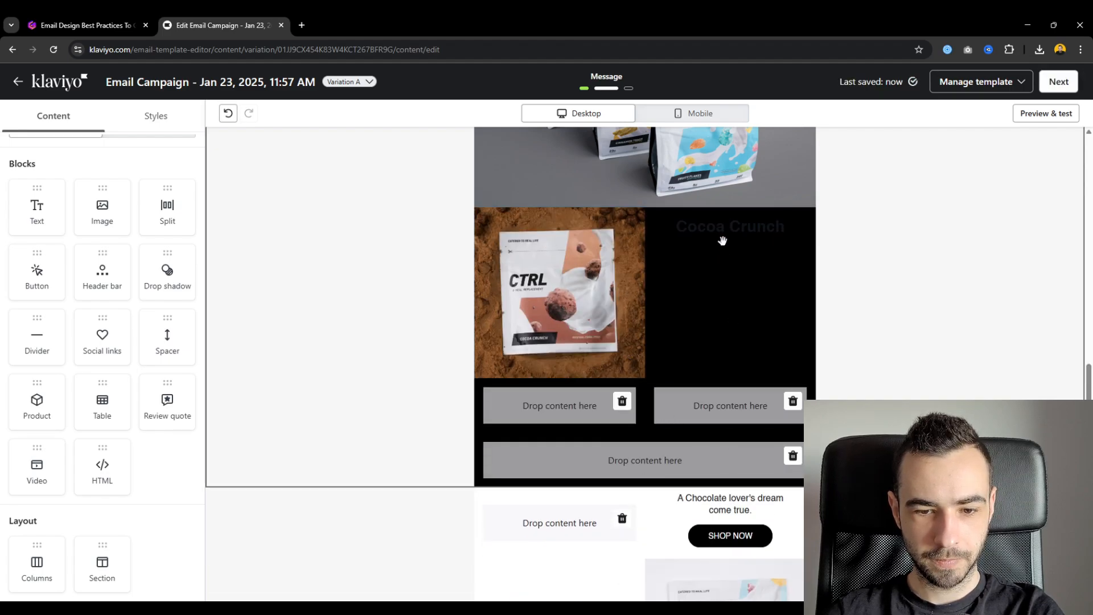
left_click_drag(723, 507, 714, 262)
left_click_drag(730, 512, 721, 266)
- Set the block background color of the Cocoa Crunch headline to white (FFFFFF)
left_click(709, 227)
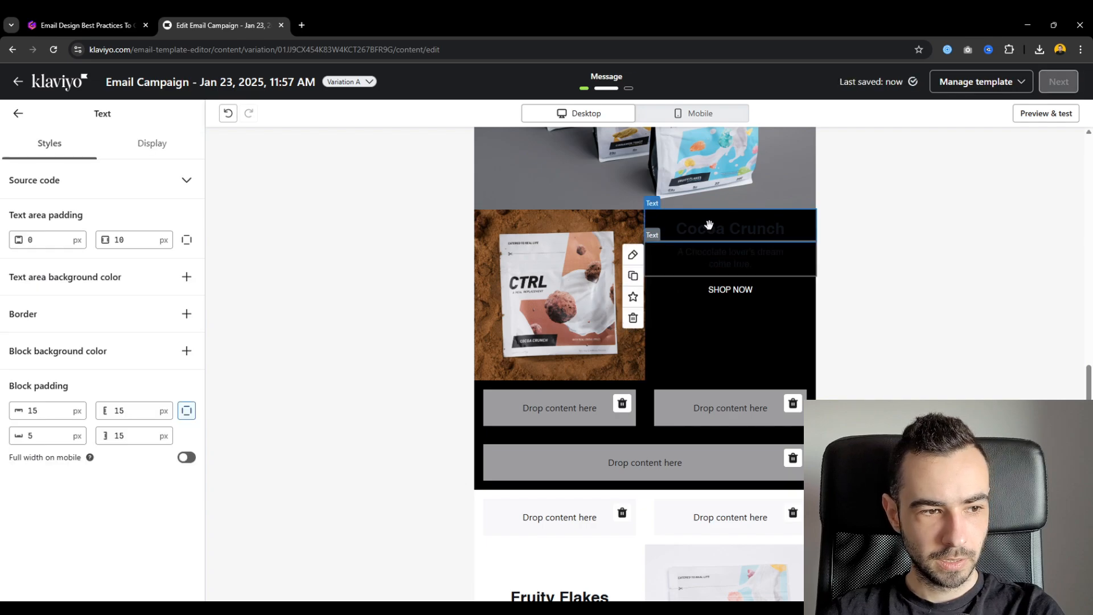
left_click(186, 353)
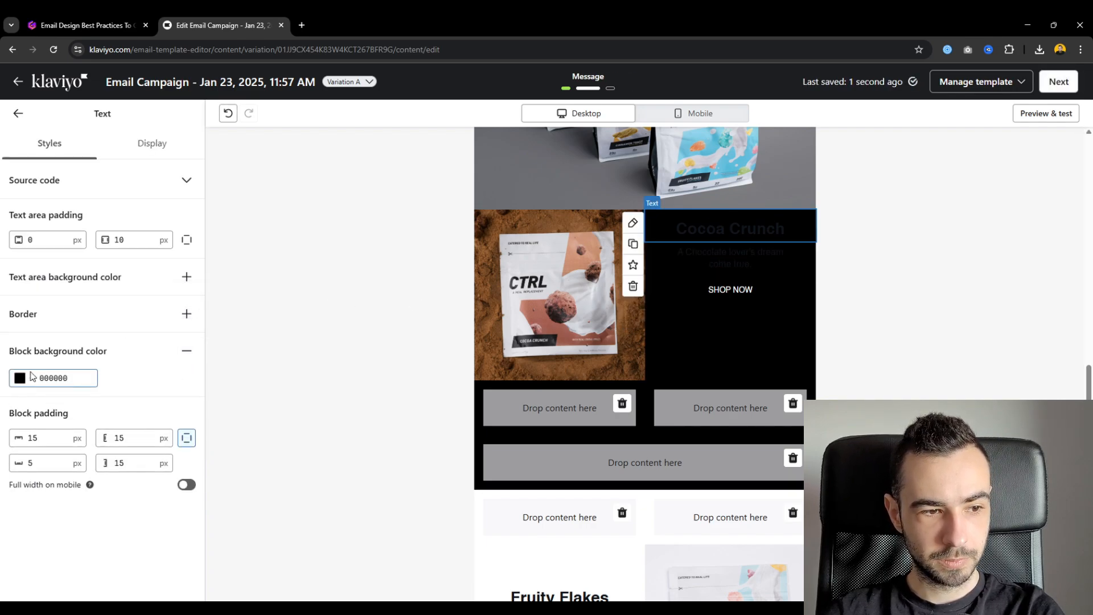
left_click(20, 378)
left_click(34, 538)
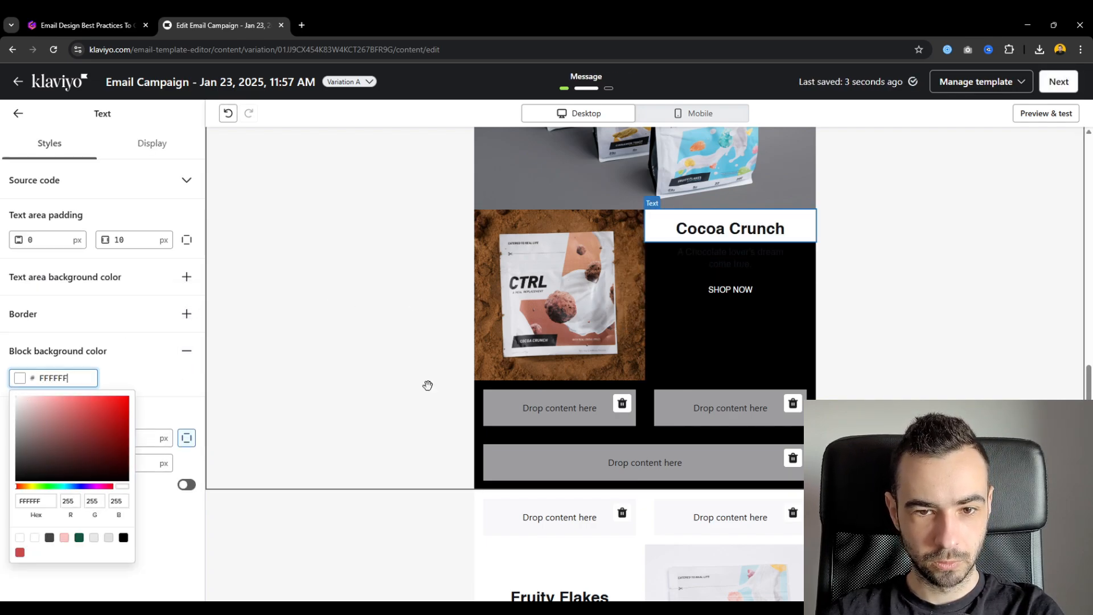
- Give the "A Chocolate lover's dream come true." text block a white block background color
left_click(710, 272)
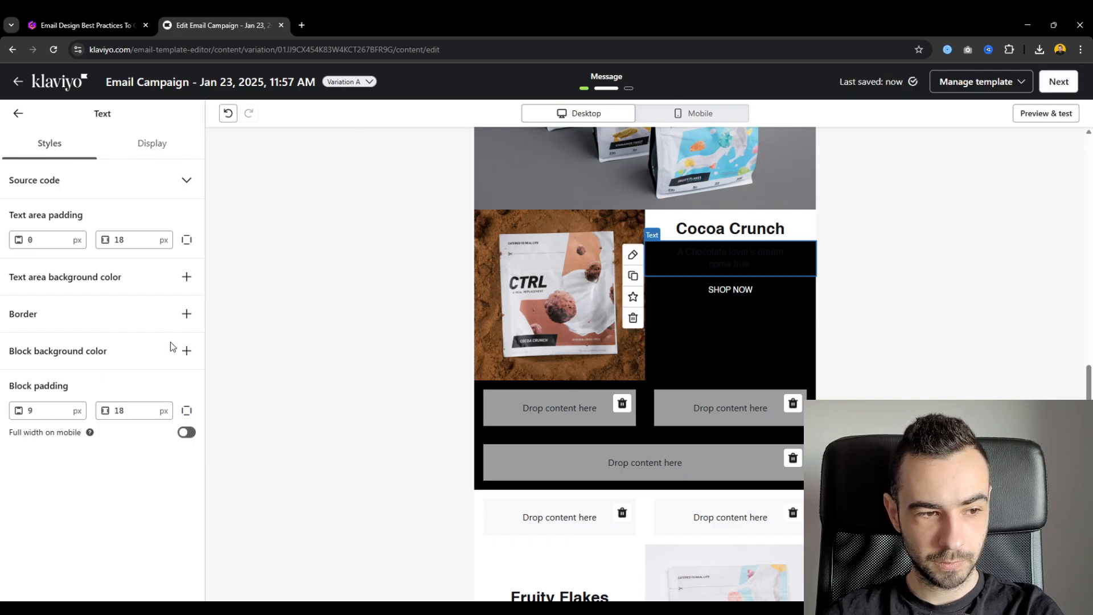
left_click(187, 350)
left_click(23, 378)
left_click(34, 537)
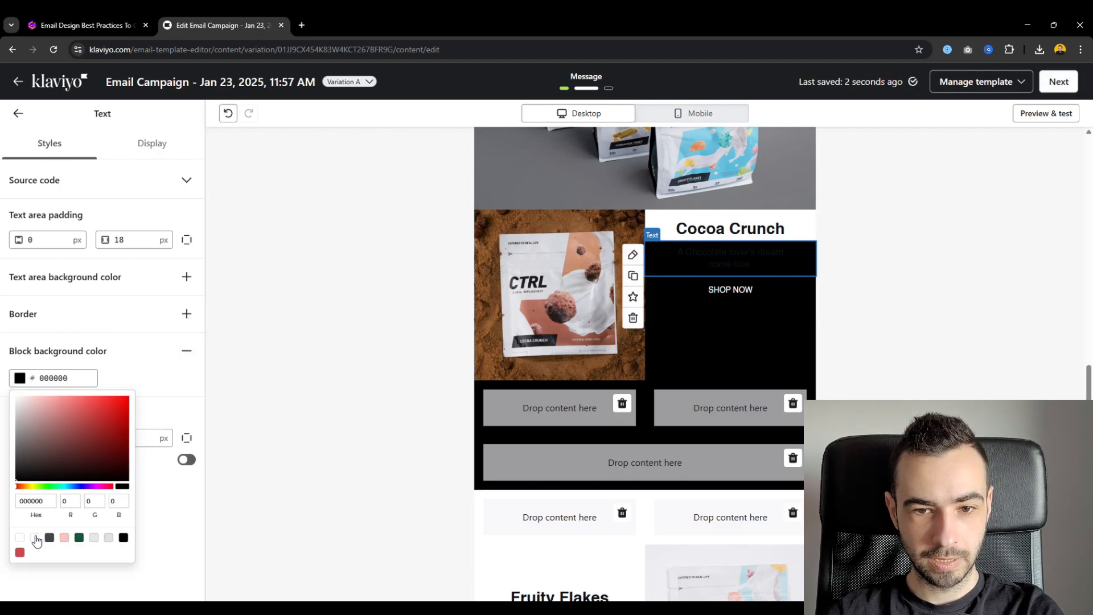
- Set the block background color of the Cocoa Crunch SHOP NOW button to white (FFFFFF)
left_click(709, 297)
scroll(106, 414, "down", 2)
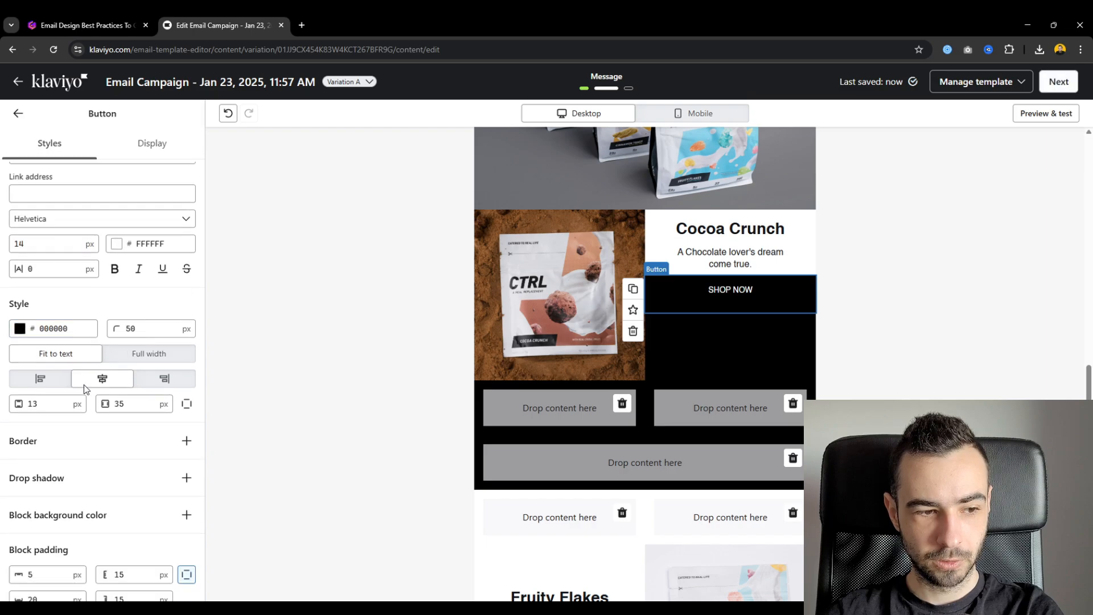
left_click(186, 480)
left_click(32, 511)
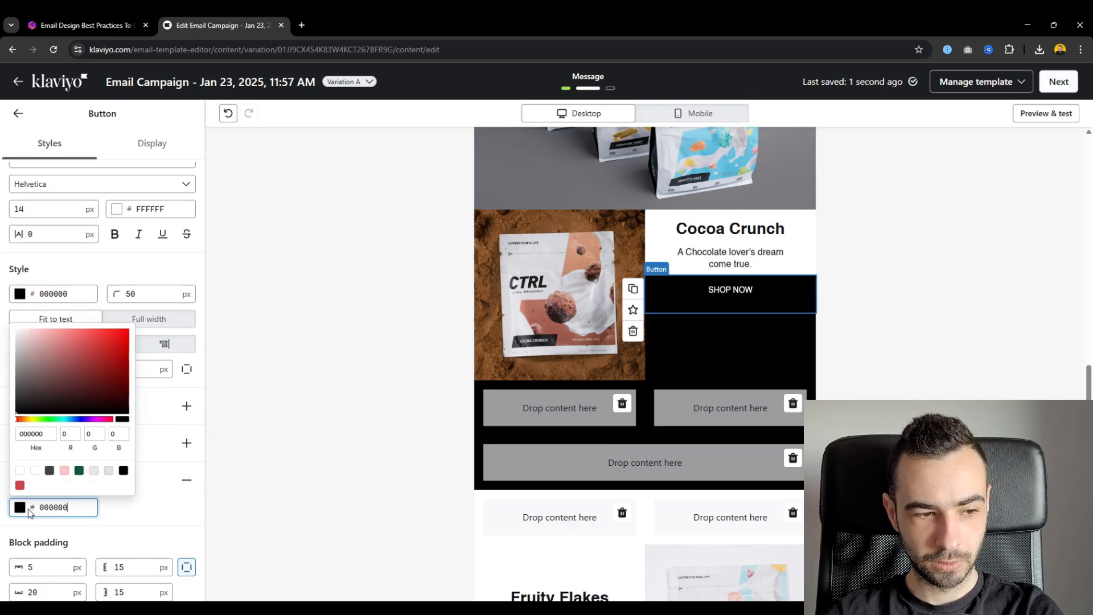
left_click(35, 469)
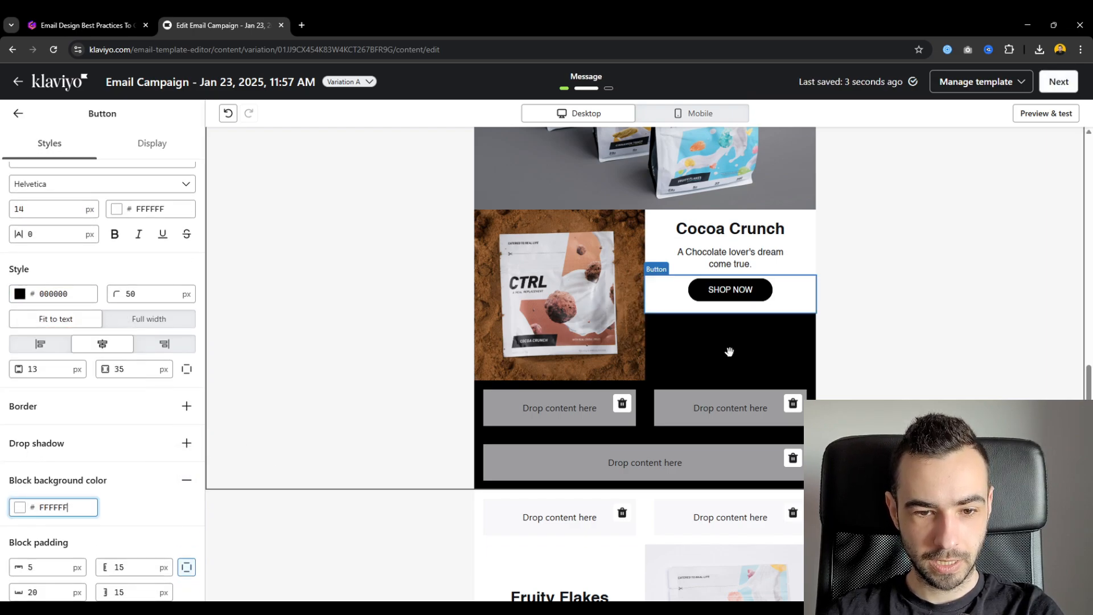
- Delete the emptied two-column section above the Fruity Flakes section
scroll(550, 461, "down", 2)
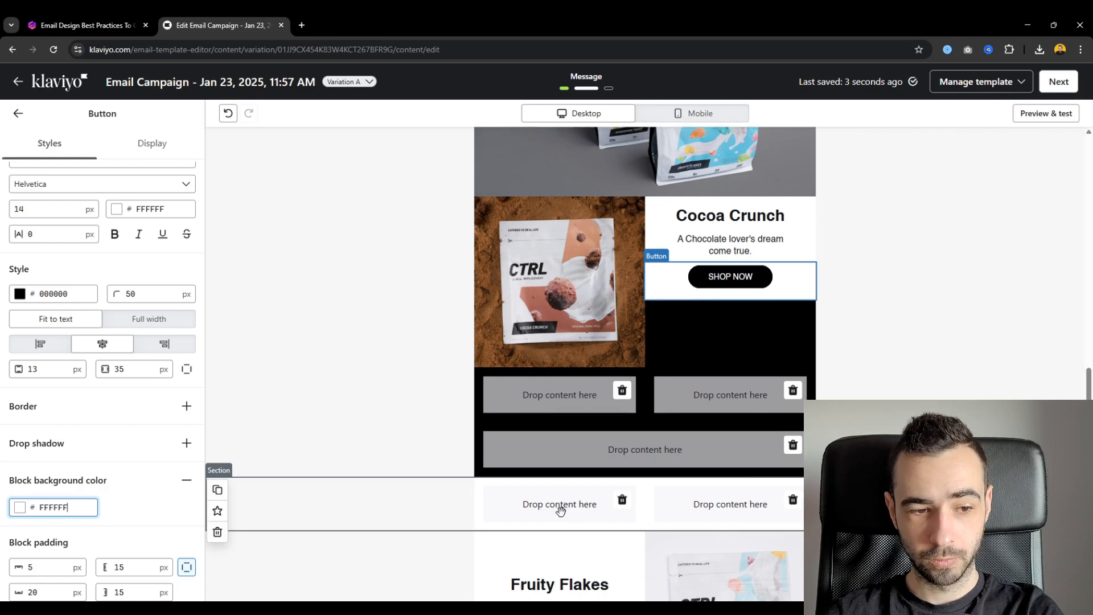
left_click(217, 433)
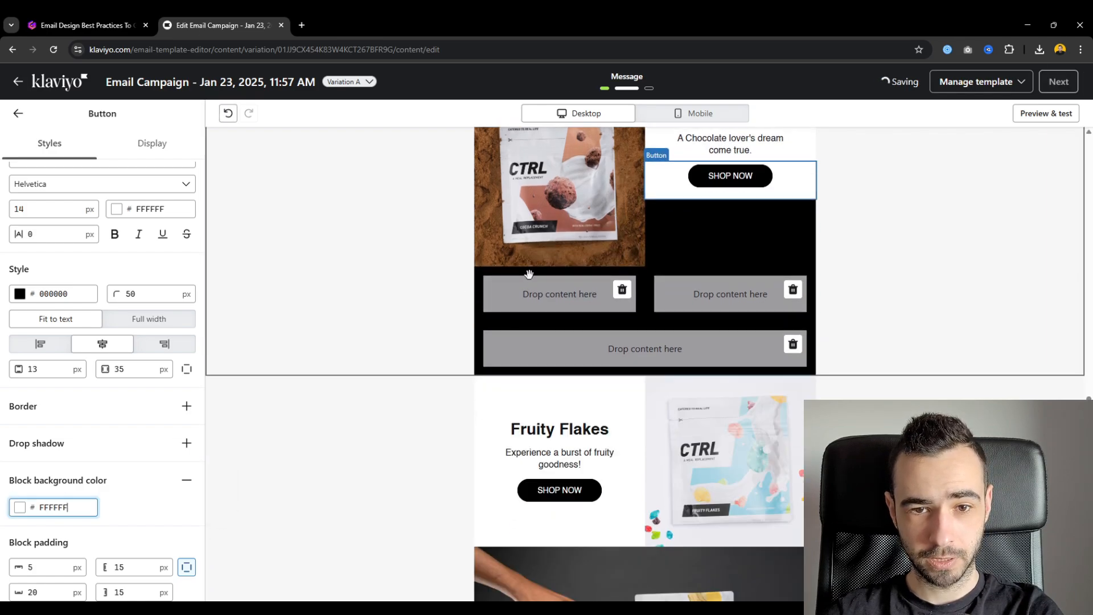
scroll(697, 335, "up", 2)
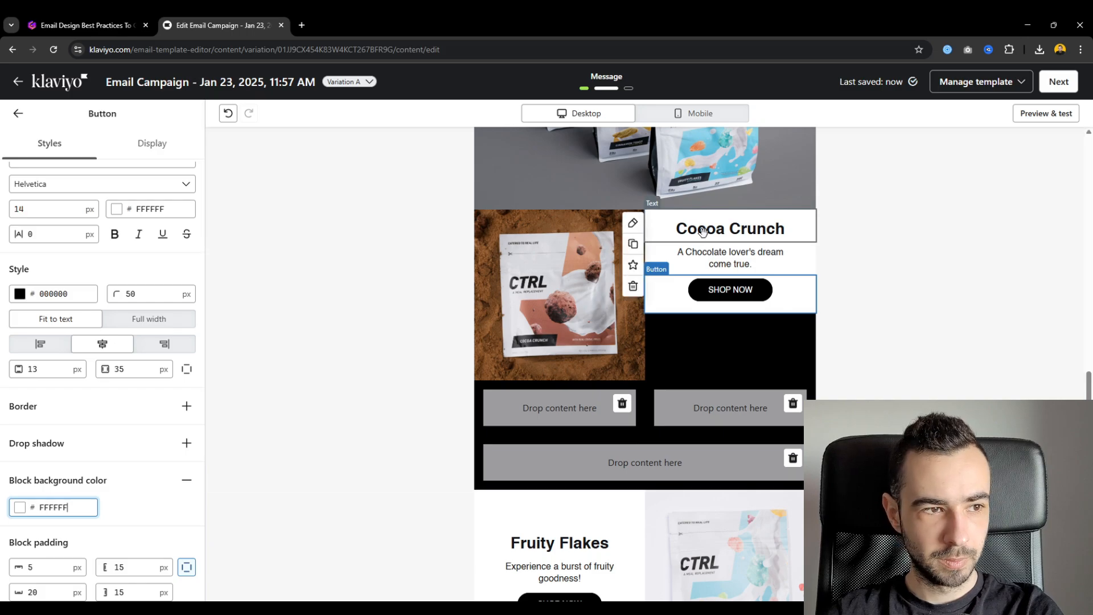
- Add a spacer above the Cocoa Crunch headline and set its height to 50 px
left_click(17, 114)
scroll(105, 463, "down", 1)
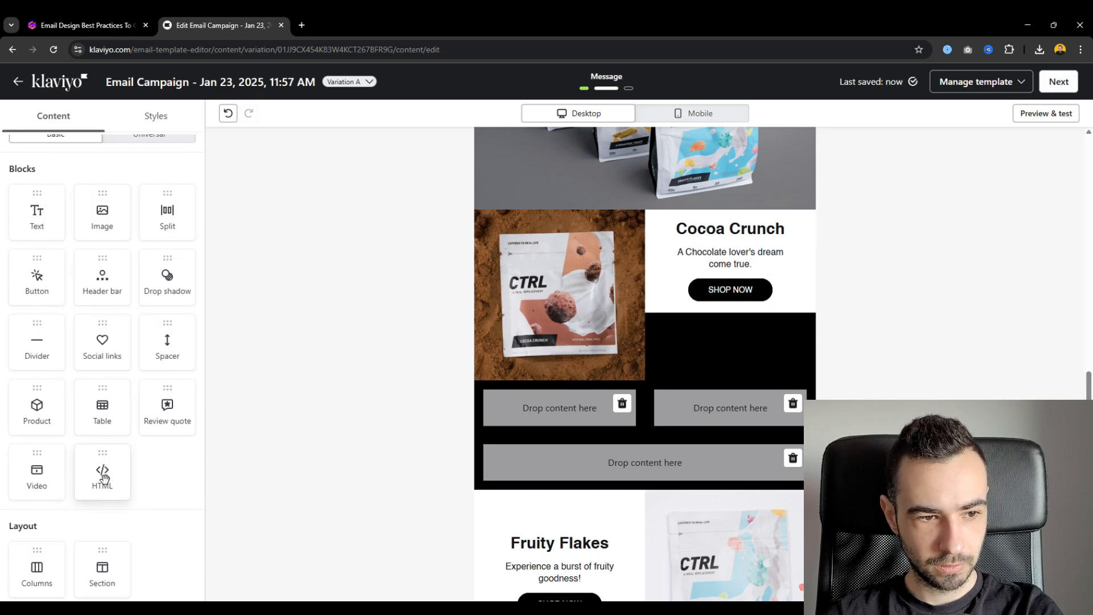
left_click_drag(217, 323, 744, 227)
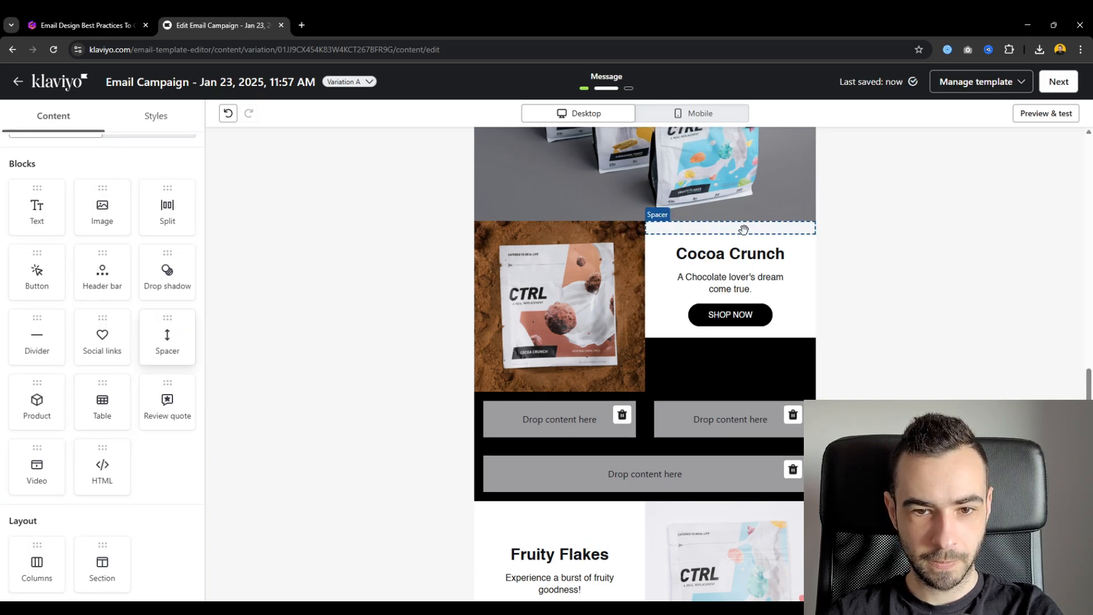
left_click_drag(25, 203, 1, 207)
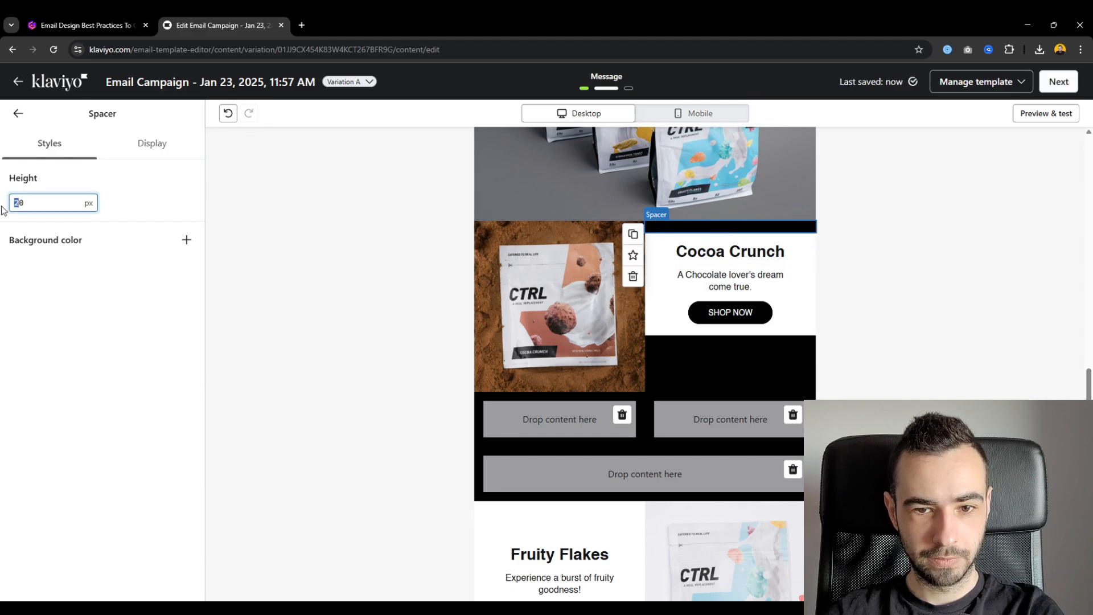
type("50")
- Set the background color of the spacer above the Cocoa Crunch headline to white (FFFFFF)
left_click(186, 240)
left_click(34, 271)
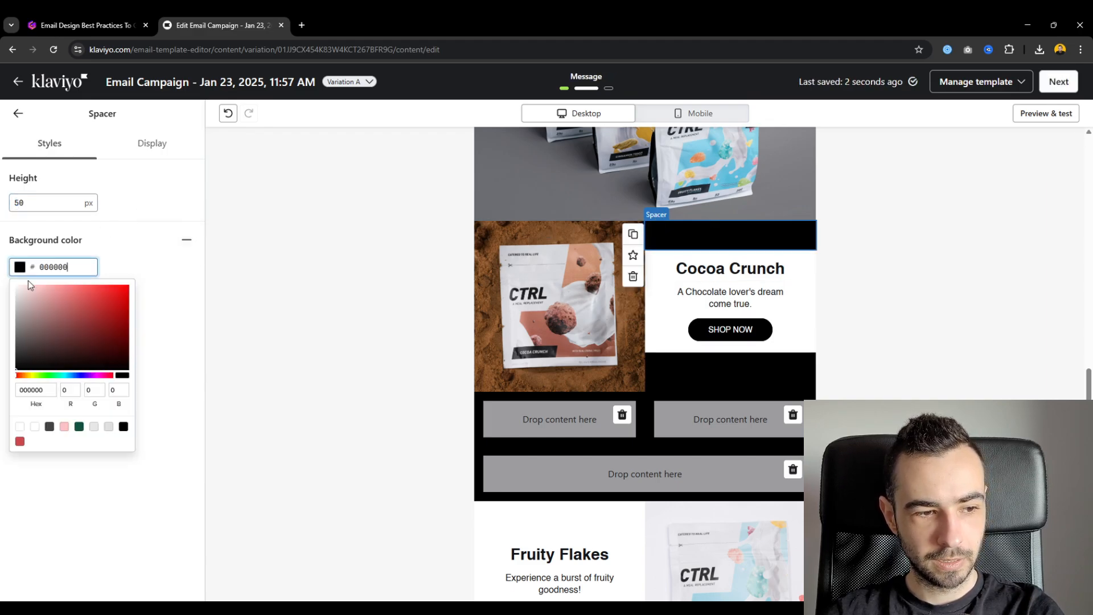
left_click(22, 428)
left_click(94, 493)
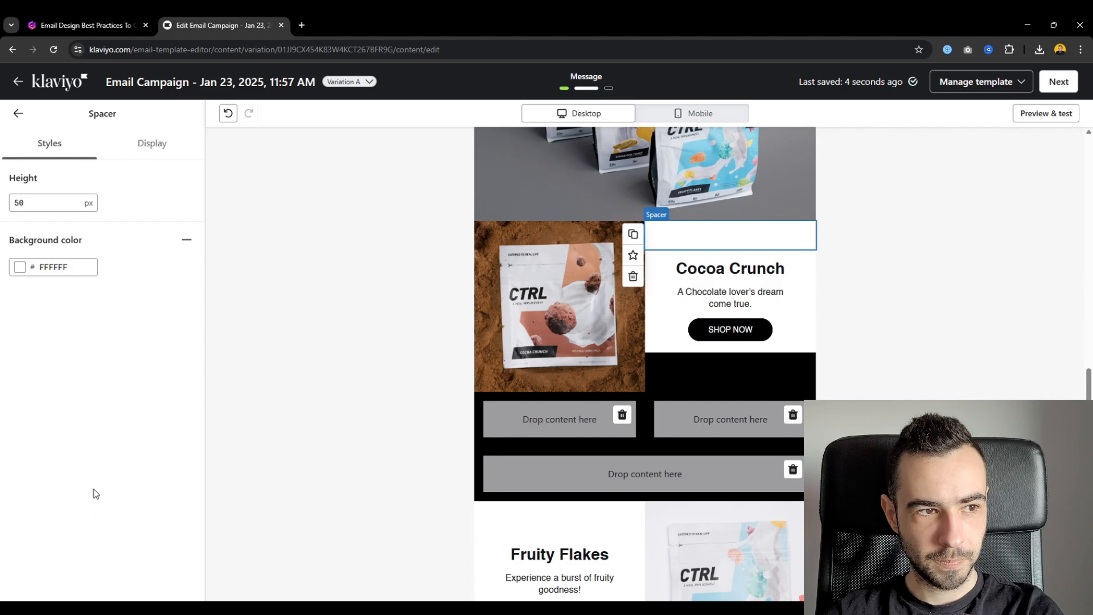
- Set the bottom block padding of the Cocoa Crunch SHOP NOW button to 87 px
left_click(16, 114)
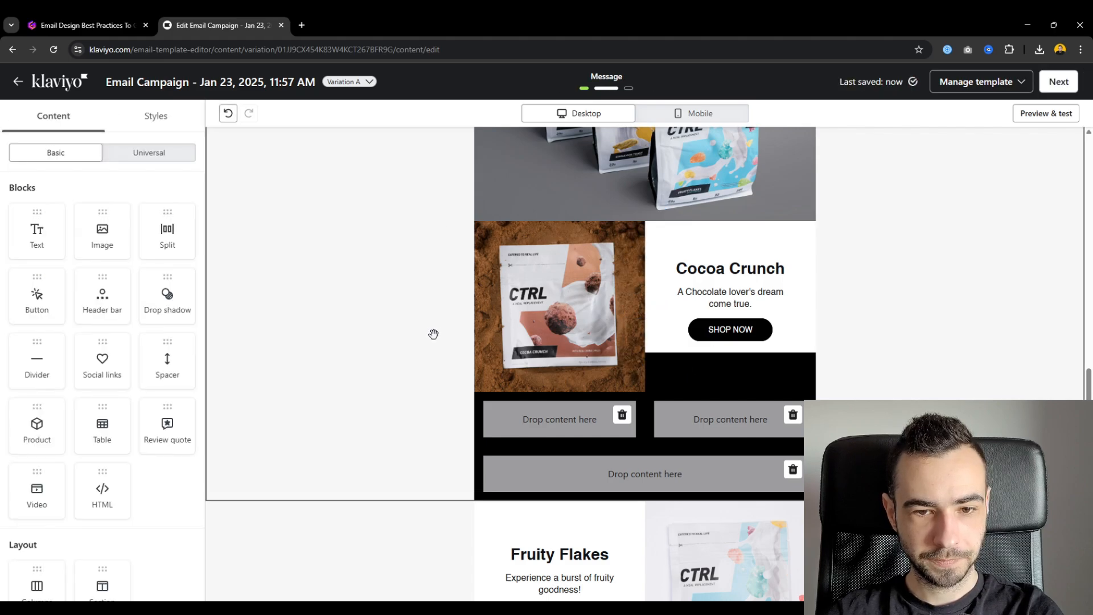
left_click(691, 340)
scroll(151, 415, "down", 3)
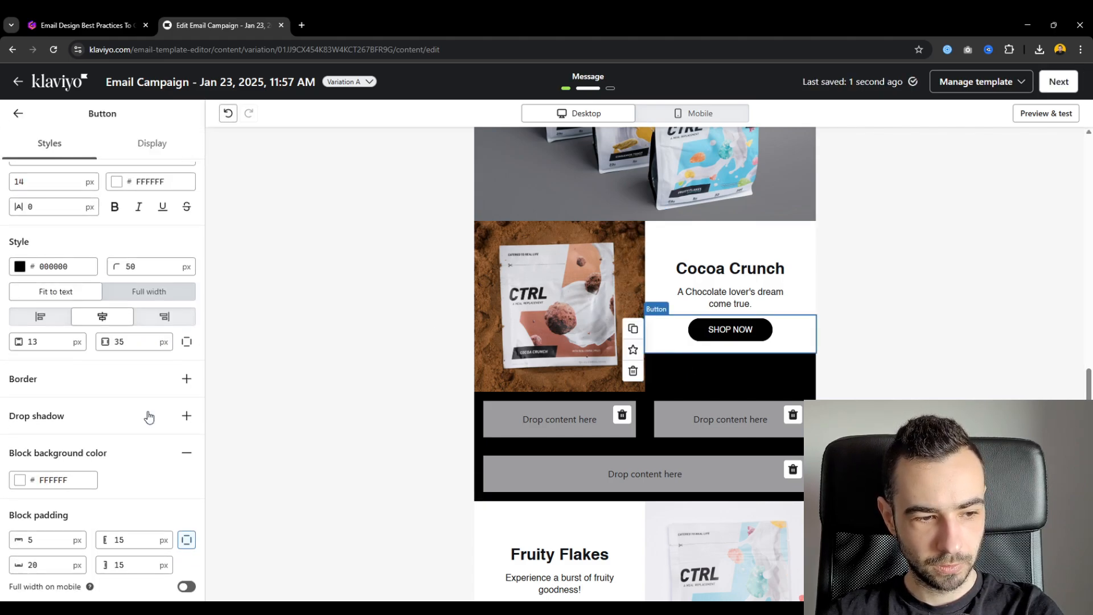
left_click(186, 539)
left_click(39, 565)
double_click(35, 565)
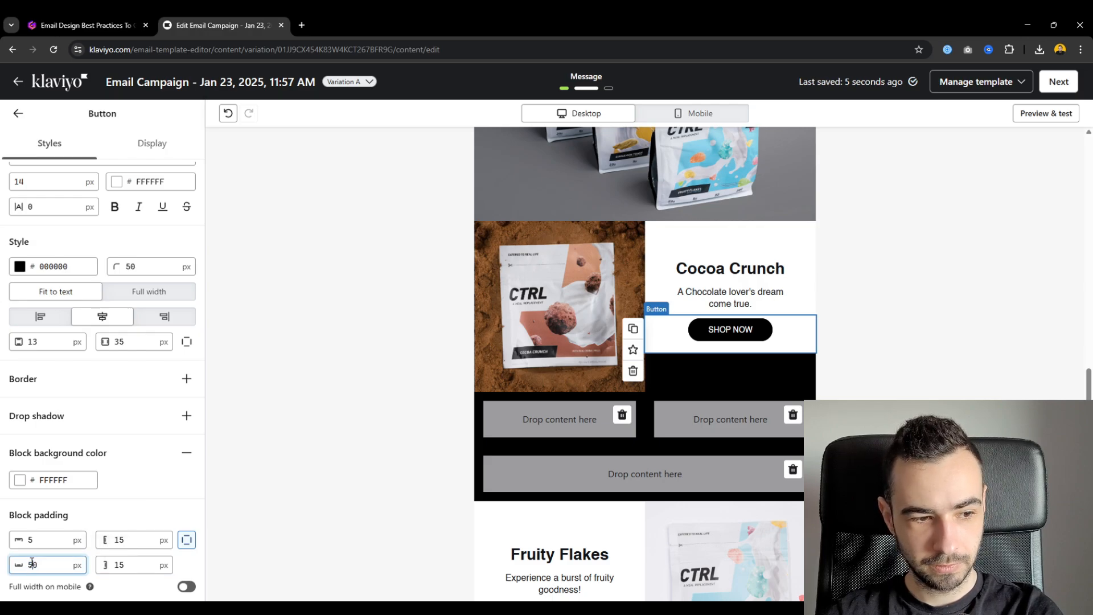
type("50")
key("BackSpace")
type("8")
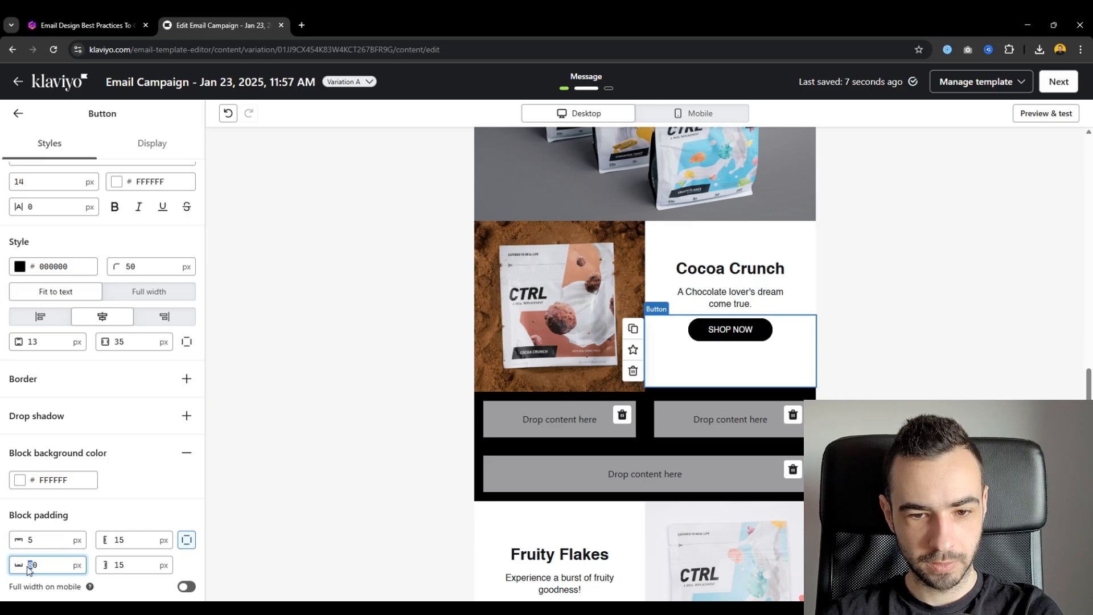
type("100")
left_click_drag(38, 566, 14, 571)
type("9")
type("8")
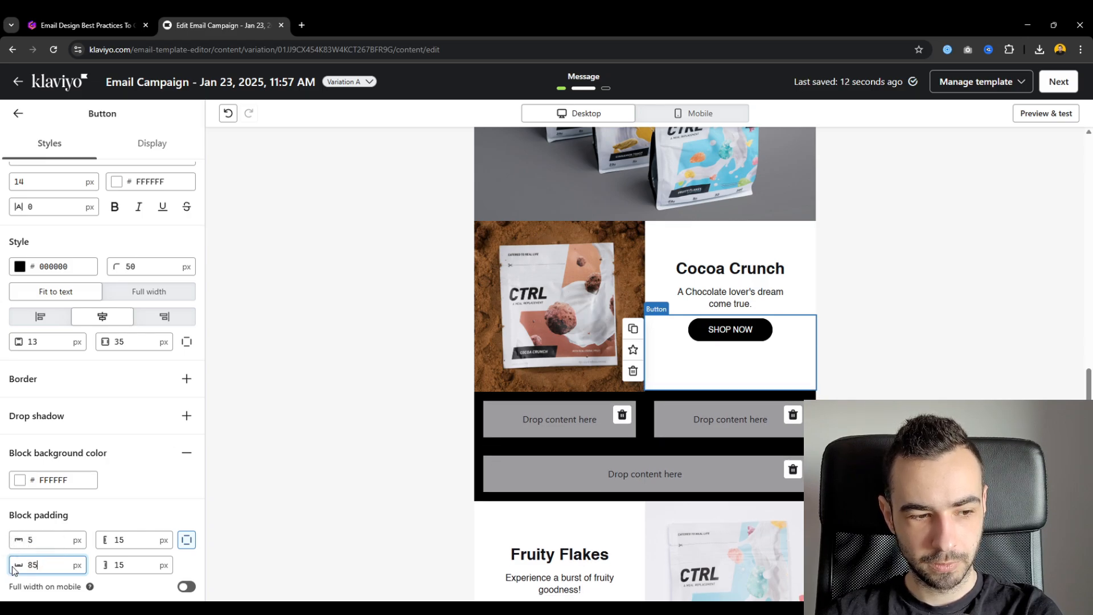
type("5")
type("7")
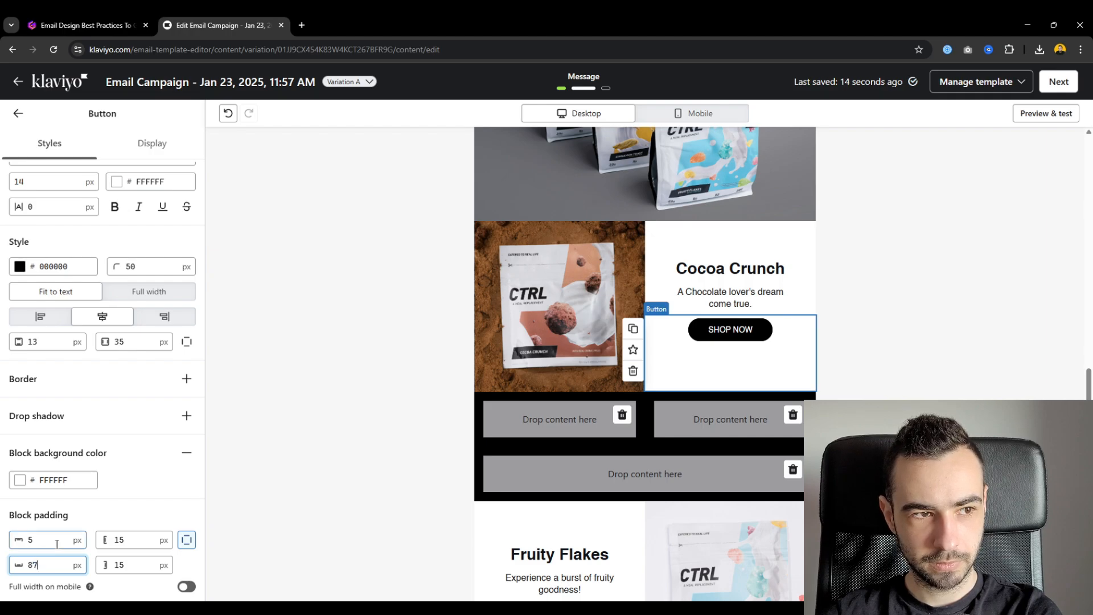
left_click(19, 114)
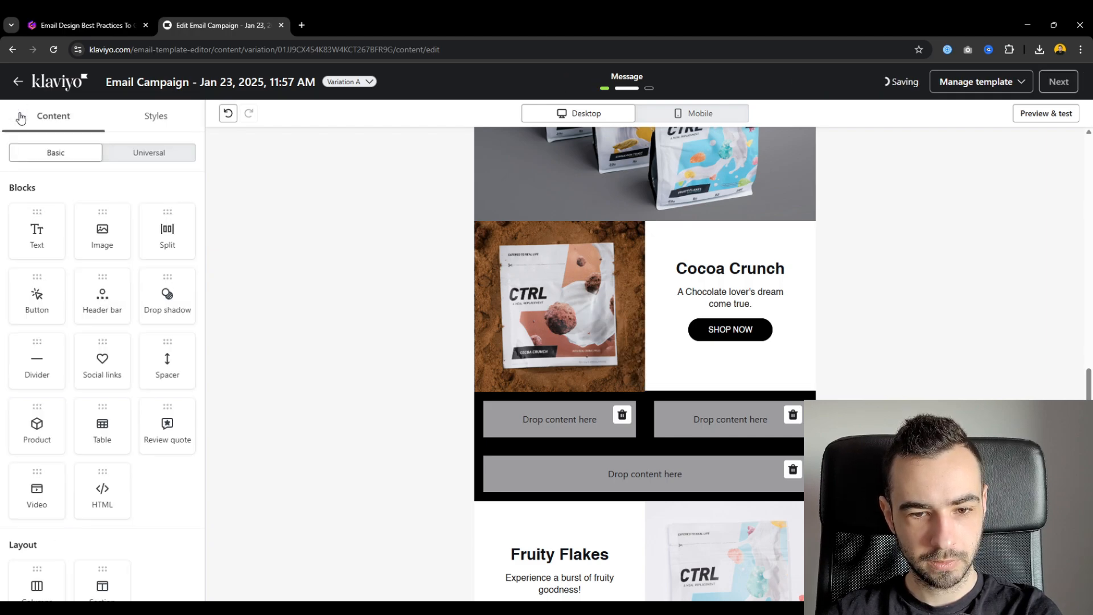
- Set the bottom block padding of the Cocoa Crunch SHOP NOW button to 90 px
left_click(696, 361)
scroll(18, 498, "down", 2)
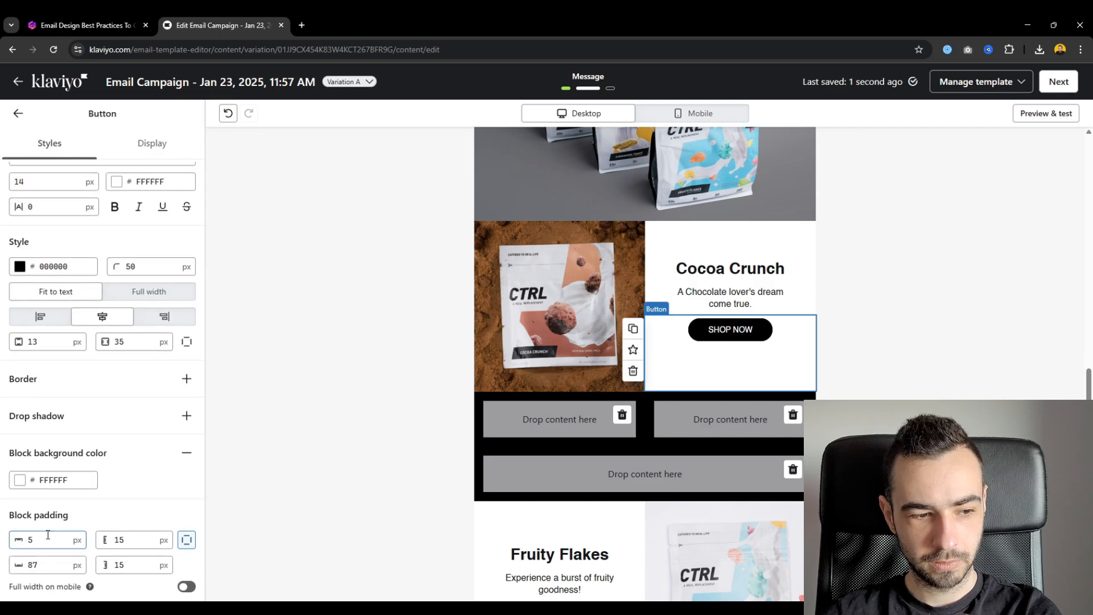
double_click(40, 565)
type("90")
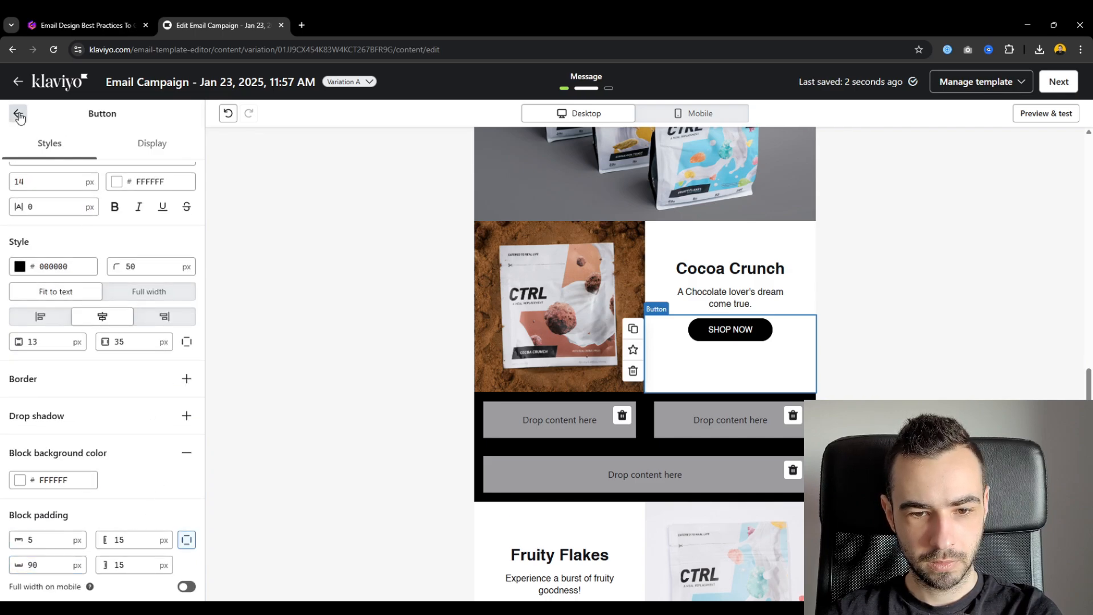
left_click(18, 113)
- Move the Fruity Flakes image, headline, description and SHOP NOW button into the empty two-column row below Cocoa Crunch
scroll(631, 368, "down", 2)
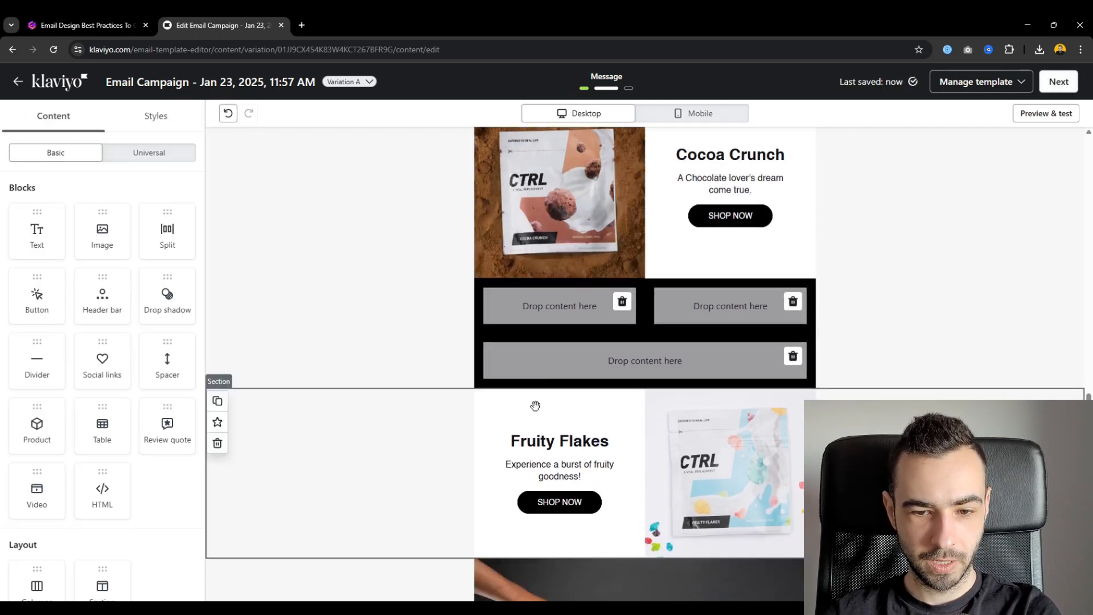
left_click_drag(744, 318, 742, 317)
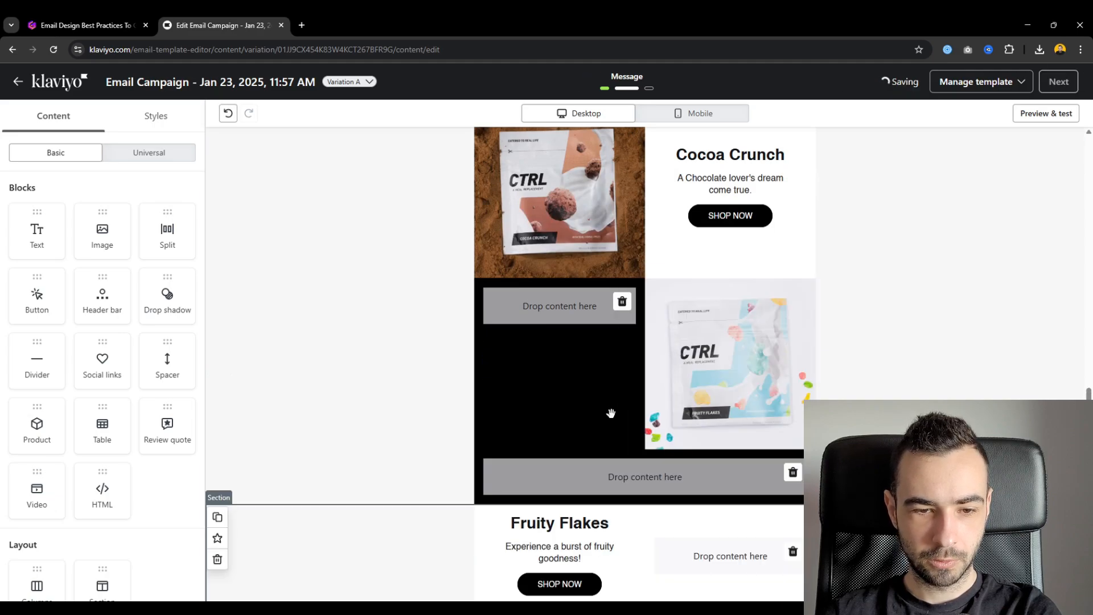
left_click_drag(570, 520, 565, 311)
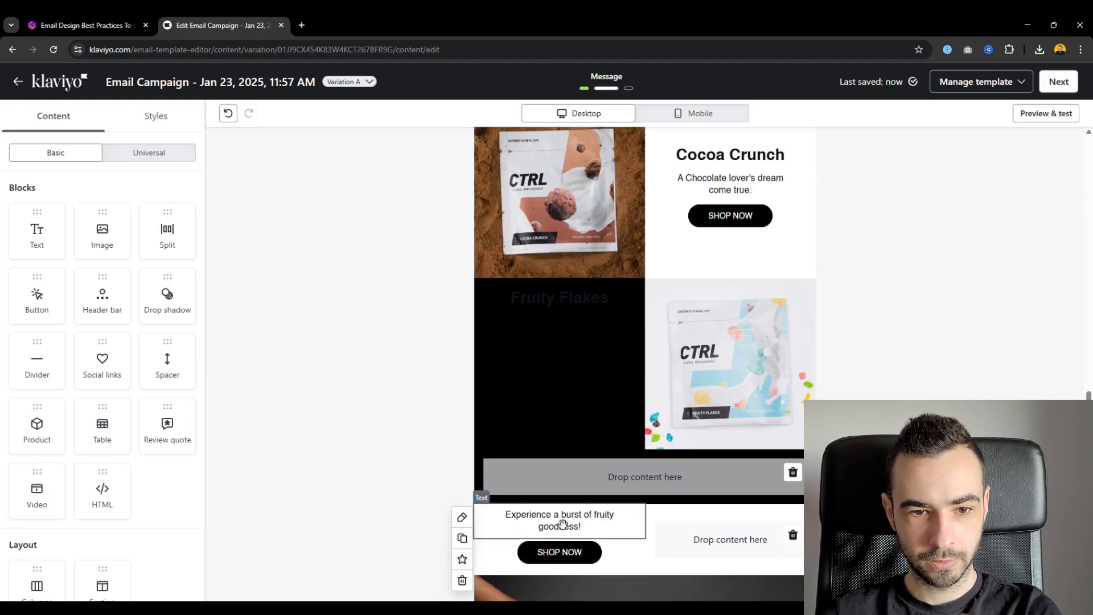
left_click_drag(501, 520, 564, 362)
left_click_drag(557, 320, 557, 320)
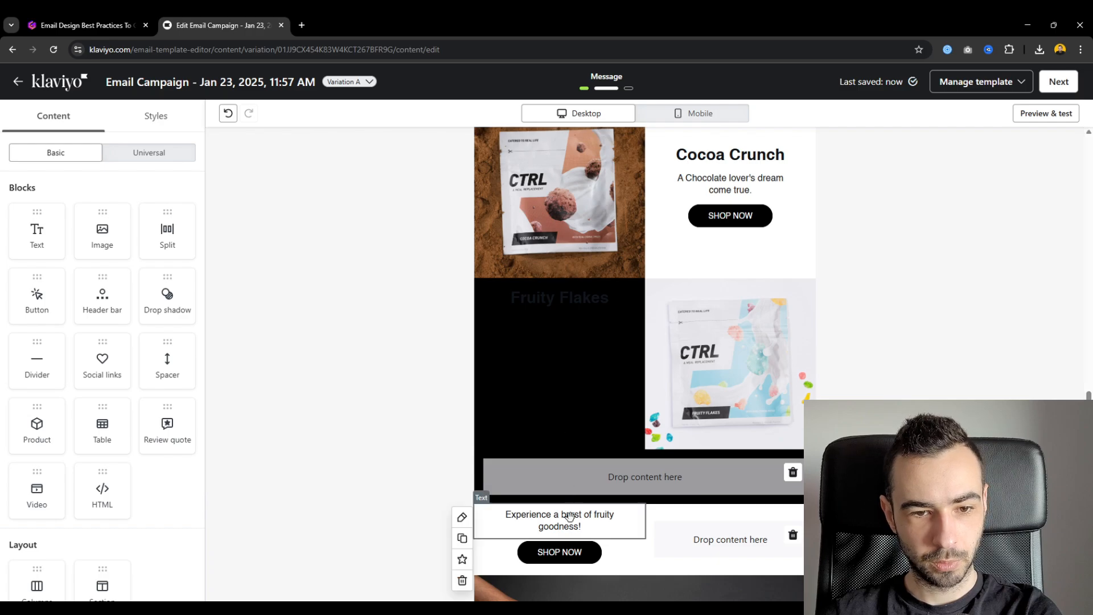
left_click_drag(572, 517, 560, 353)
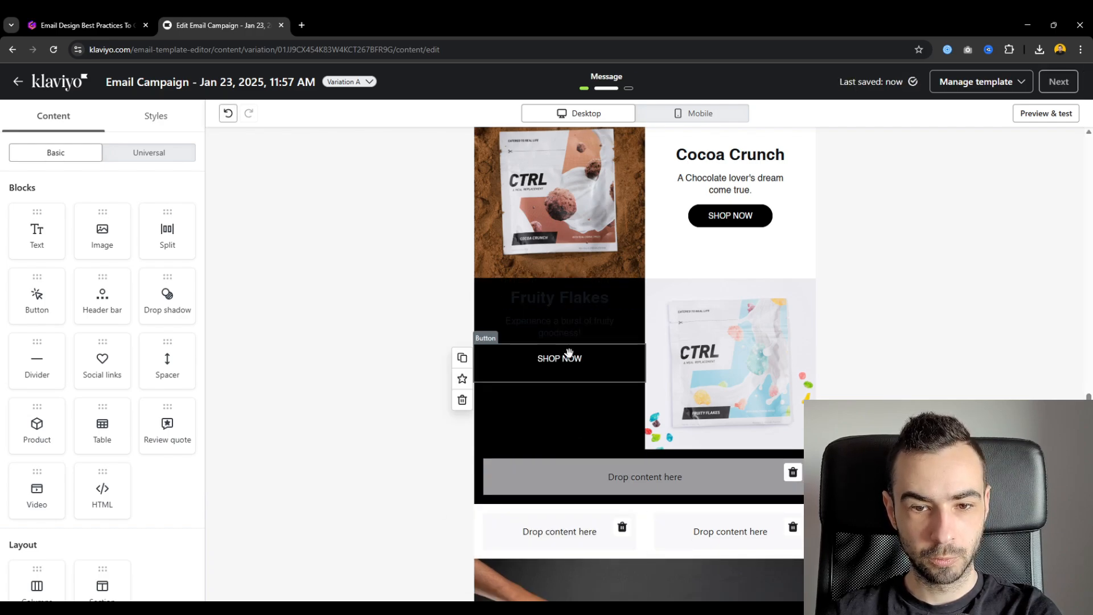
- Delete the emptied two-column section below the Fruity Flakes content
scroll(626, 353, "up", 2)
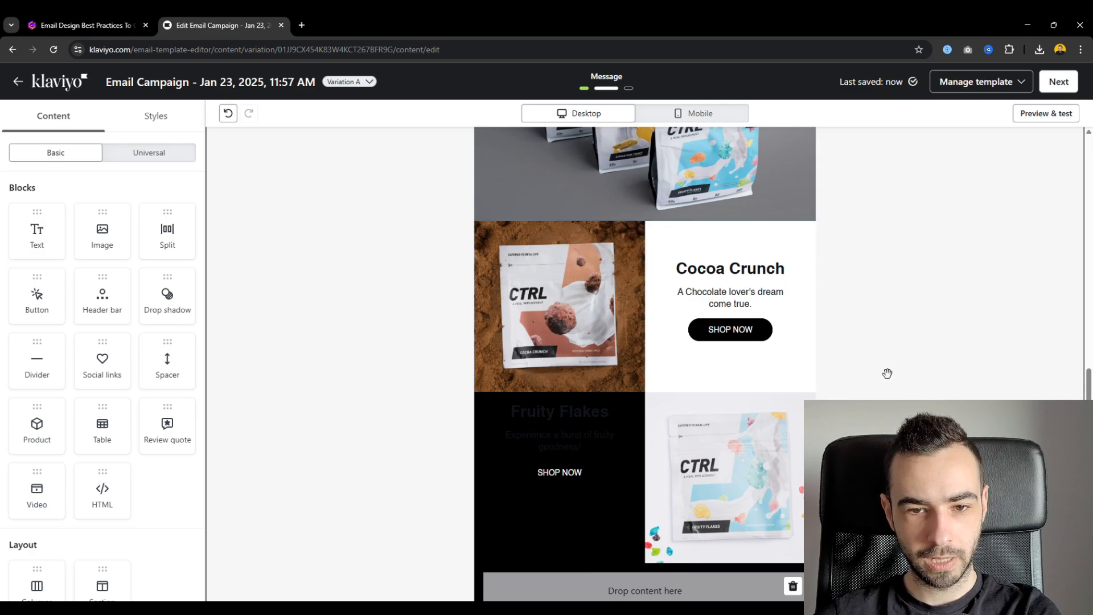
scroll(944, 366, "down", 3)
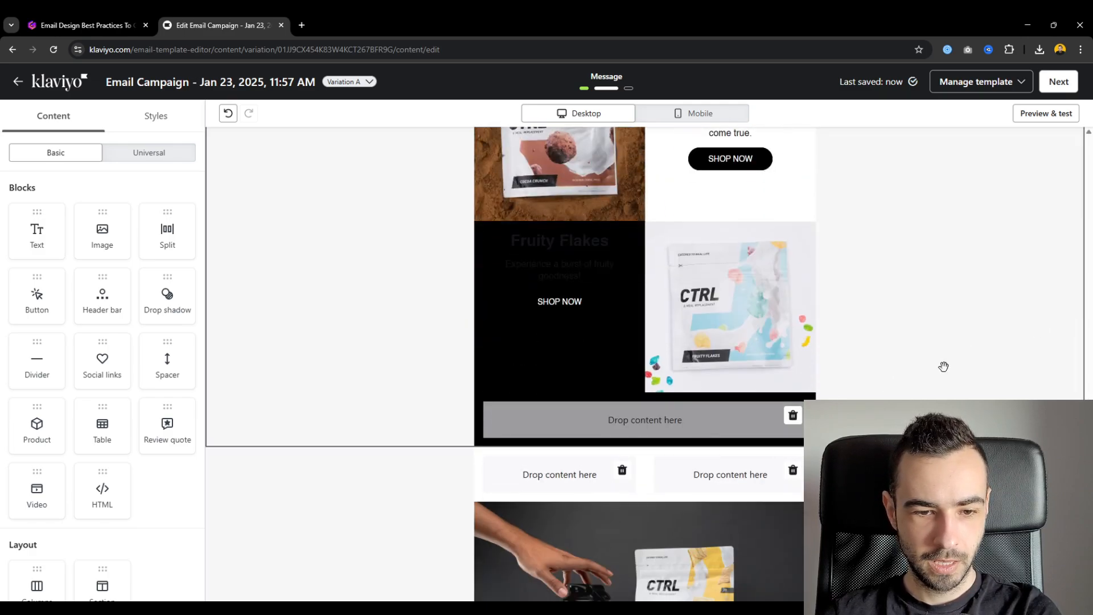
left_click(217, 502)
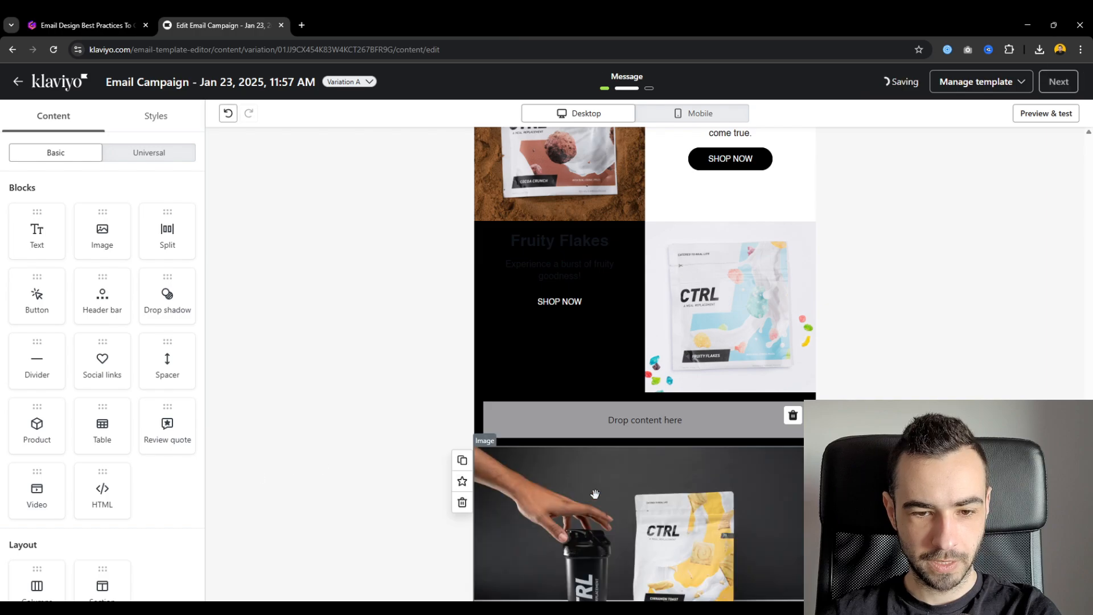
- Move the shaker and Cinnamon Toast pouch image into the main section below Fruity Flakes and delete its emptied section
left_click(462, 505)
key("ctrl+z")
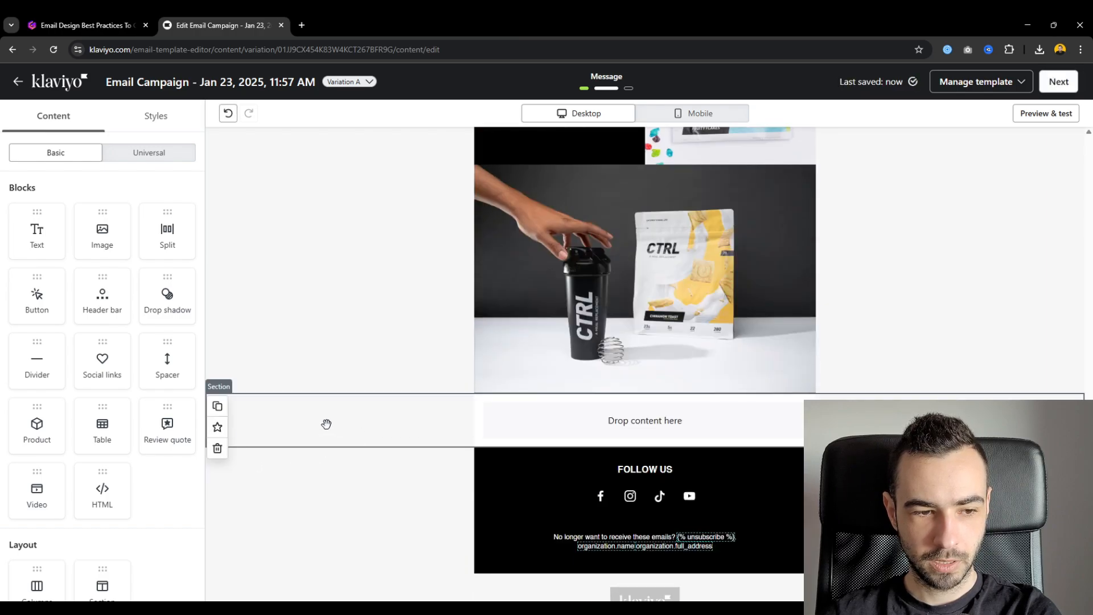
left_click(218, 449)
- Move the FOLLOW US heading, social links and unsubscribe text into the main section below the shaker image and delete the emptied footer section
mouse_move(652, 418)
left_mouse_down()
mouse_move(637, 394)
mouse_move(656, 415)
mouse_move(655, 440)
left_mouse_up()
mouse_move(651, 481)
left_mouse_down()
mouse_move(651, 446)
mouse_move(649, 466)
left_mouse_up()
left_click(479, 491)
left_click(214, 549)
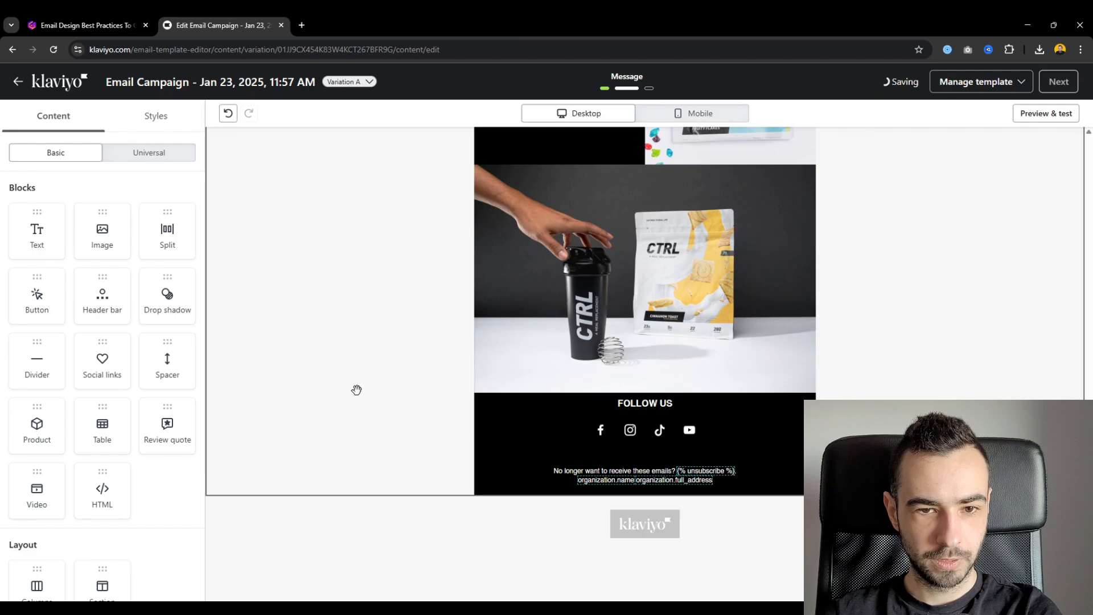
- Look over the merged email and check its total size in the preview
scroll(356, 388, "up", 3)
scroll(353, 373, "up", 20)
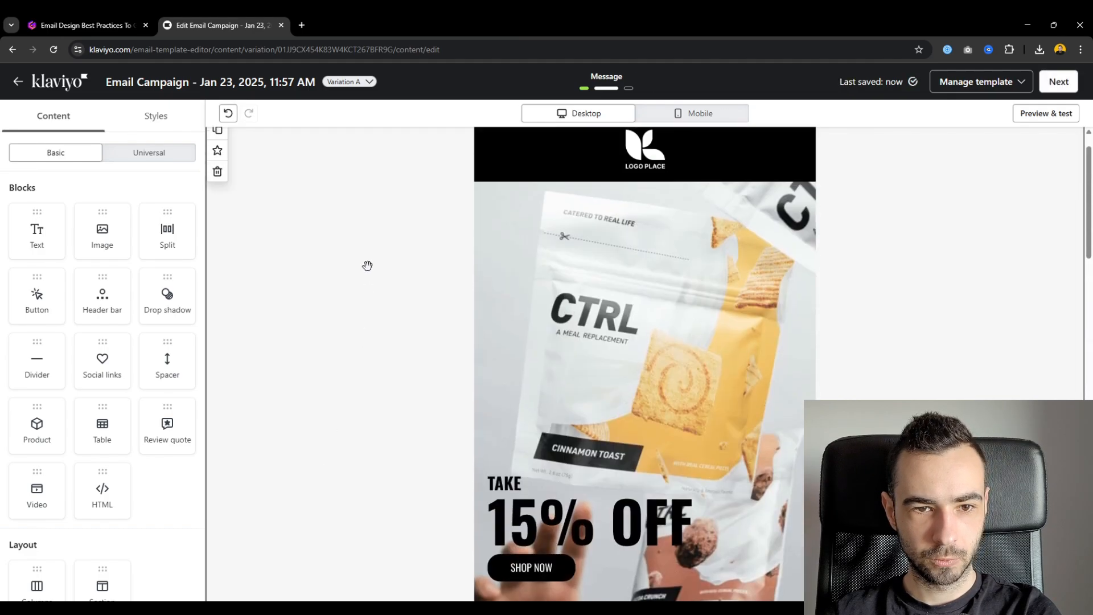
scroll(357, 228, "down", 15)
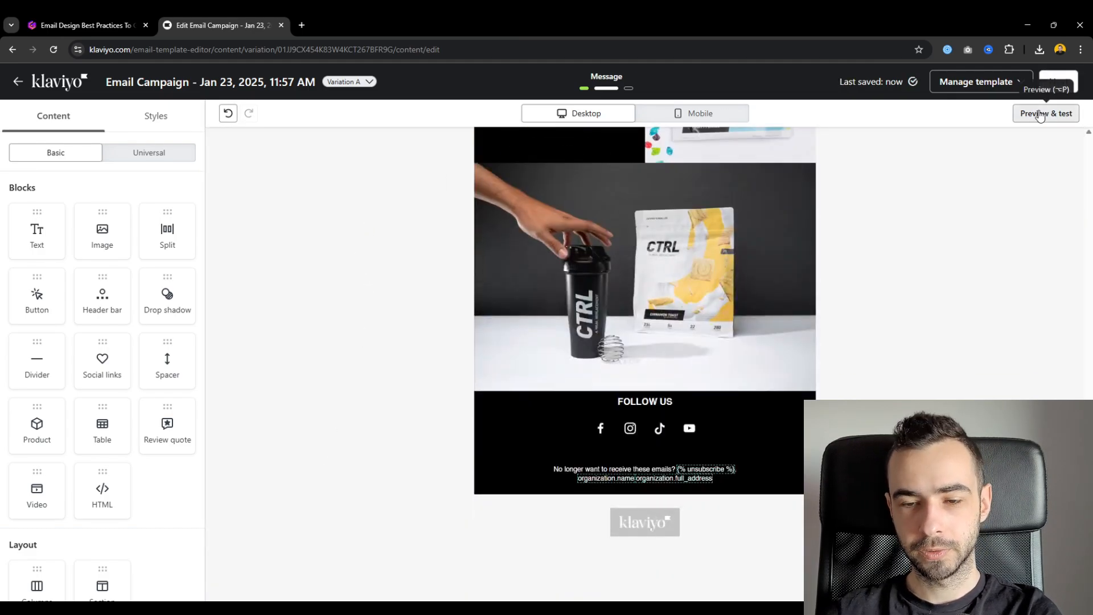
left_click(1046, 114)
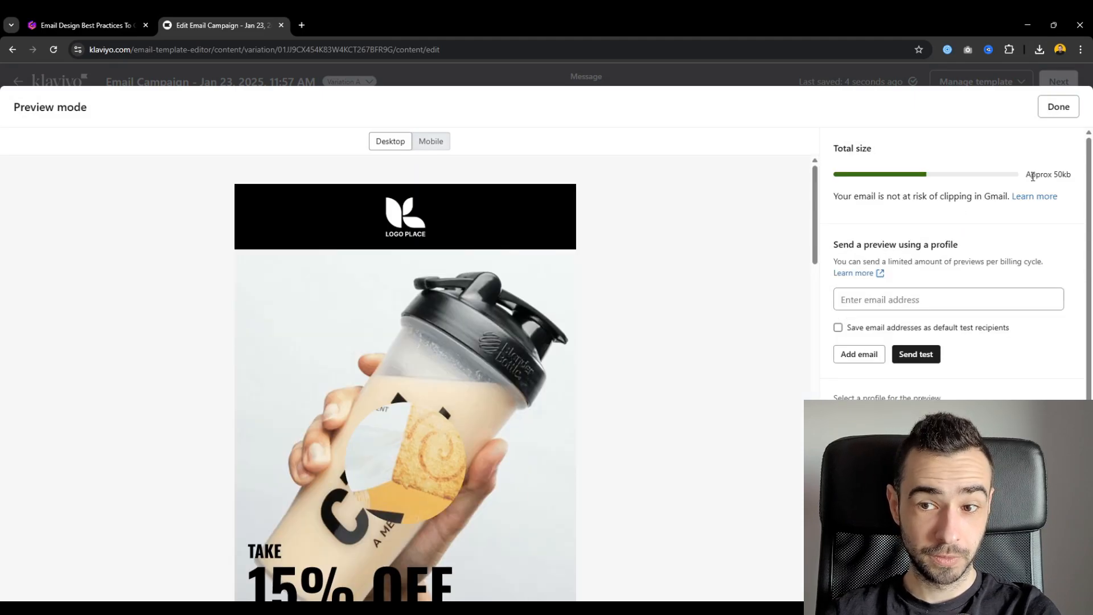
left_click_drag(1025, 174, 1075, 174)
left_click(1032, 170)
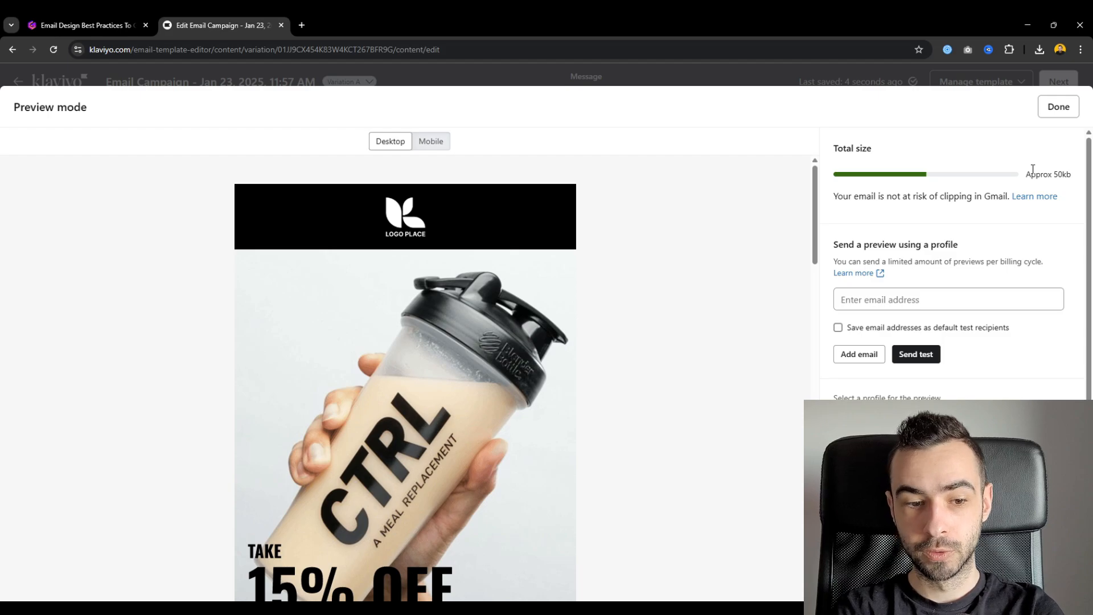
left_click(1059, 107)
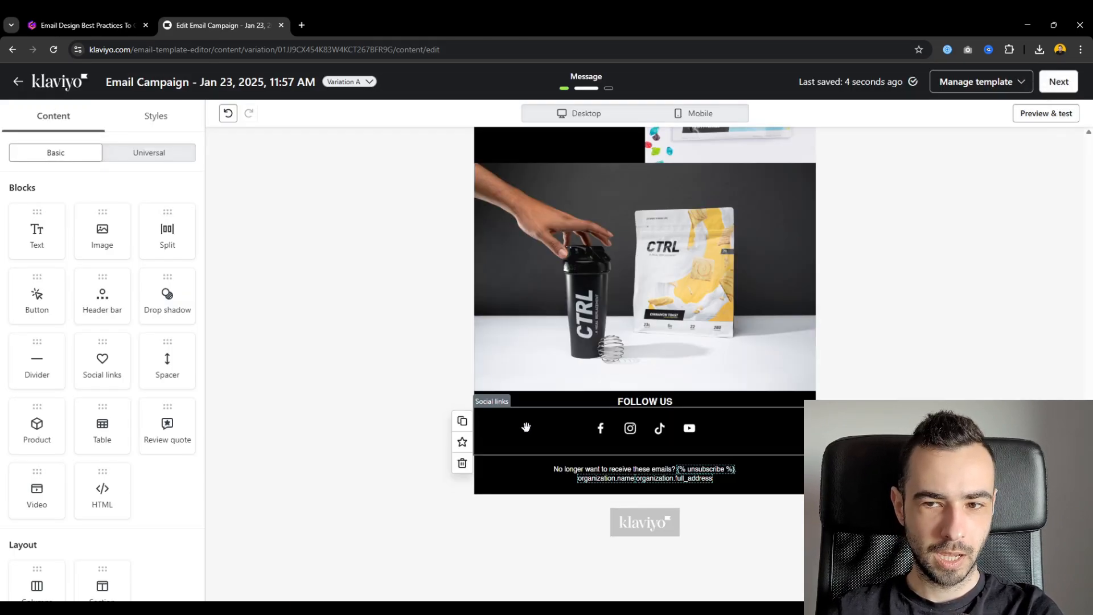
- Preview the email again and examine its desktop layout down to the footer
left_click(1037, 118)
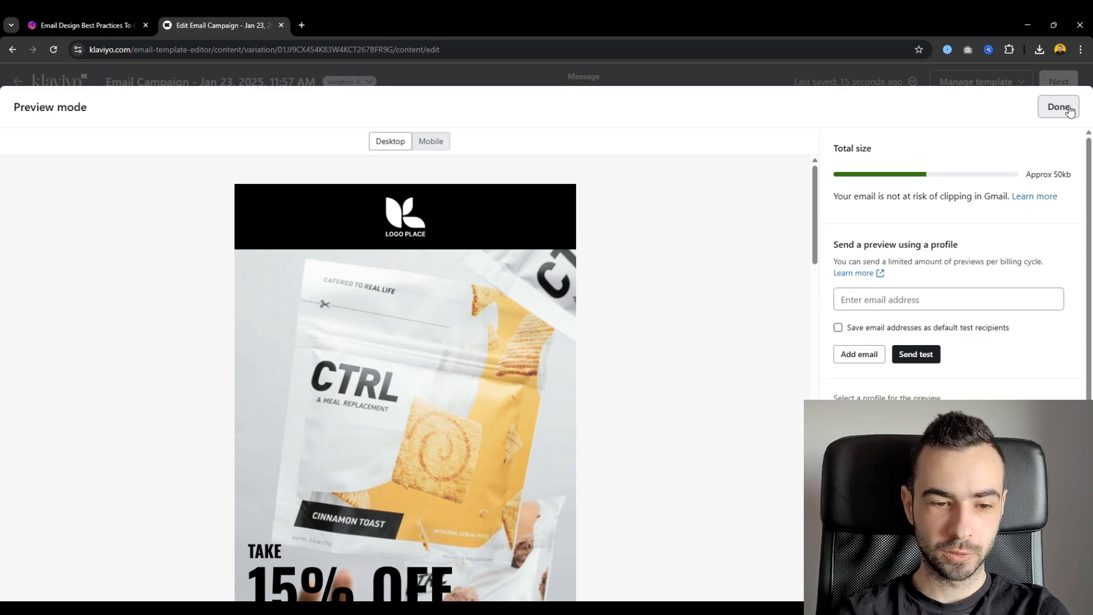
scroll(695, 262, "down", 15)
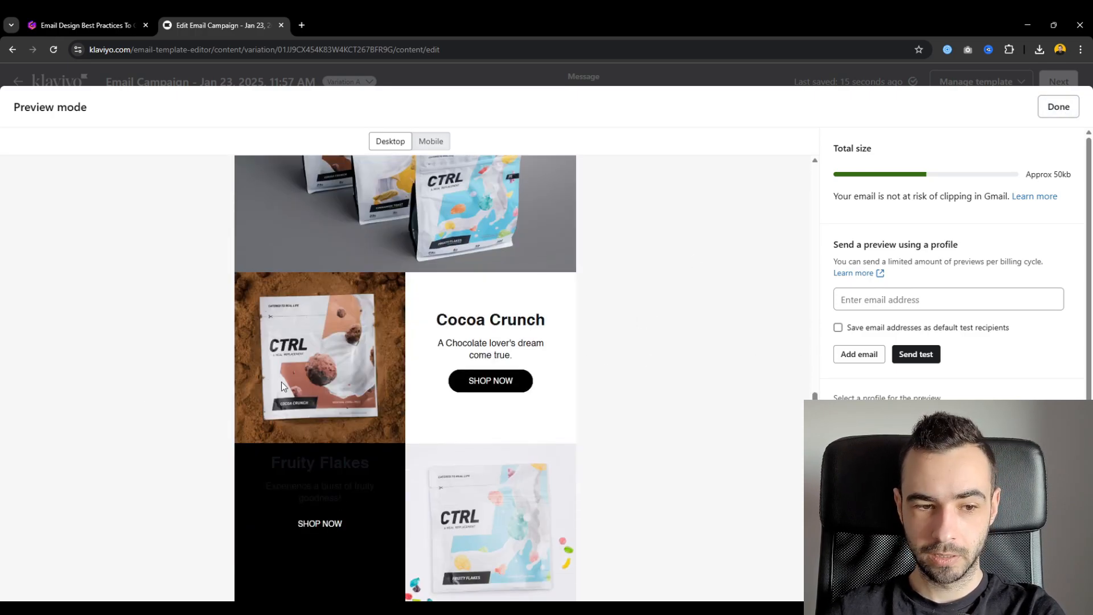
scroll(421, 381, "down", 10)
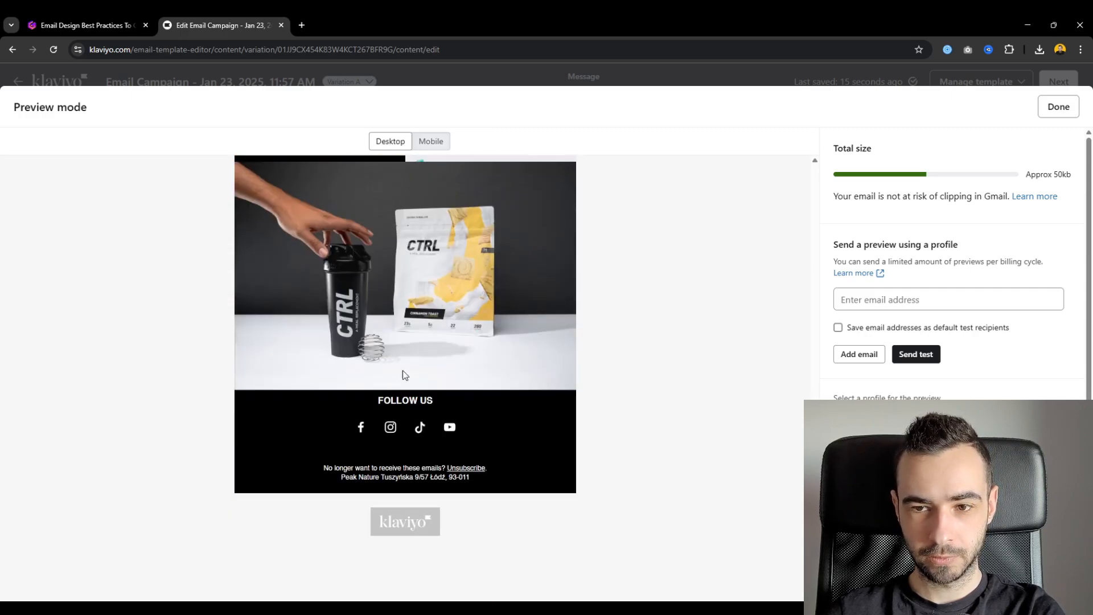
left_click(1059, 107)
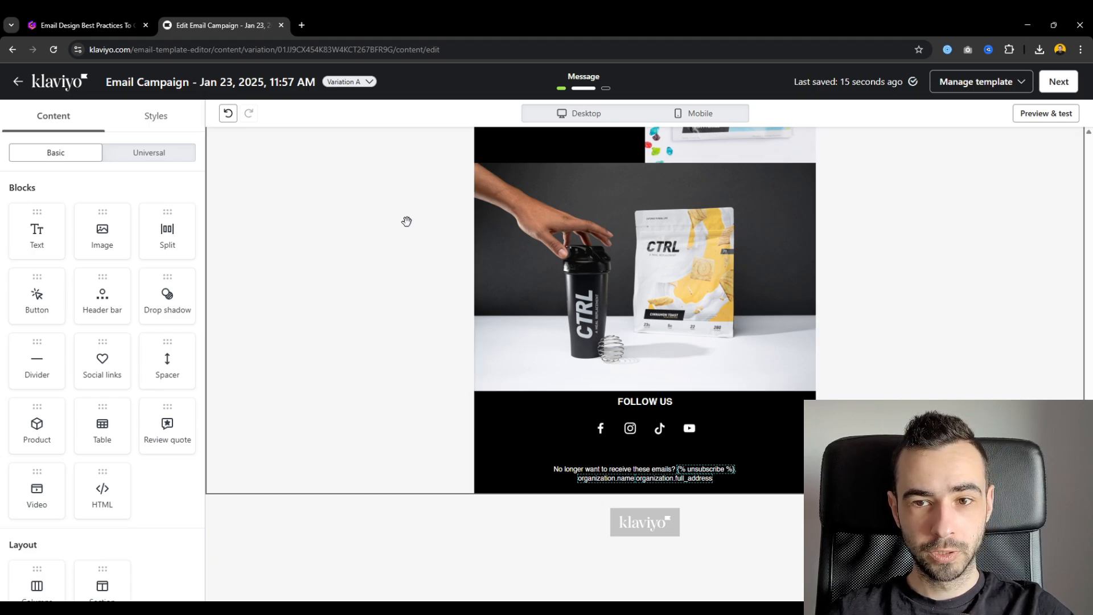
- Switch to the email design presentation in Gamma and present the Visual hierarchy slide in full screen
key("ctrl+Tab")
left_click(1004, 80)
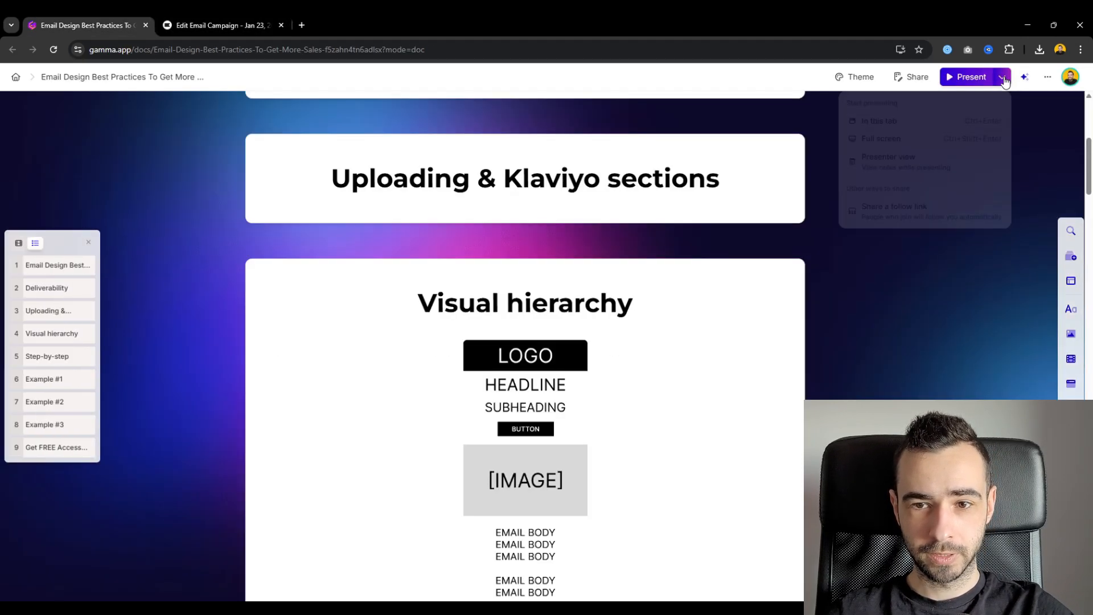
left_click(887, 148)
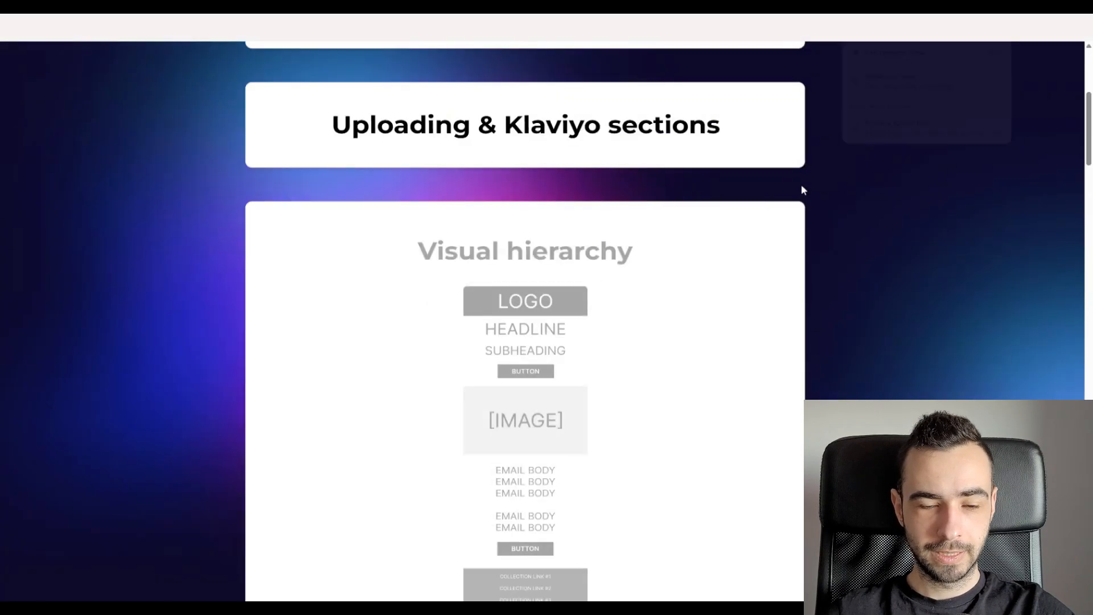
key("Right")
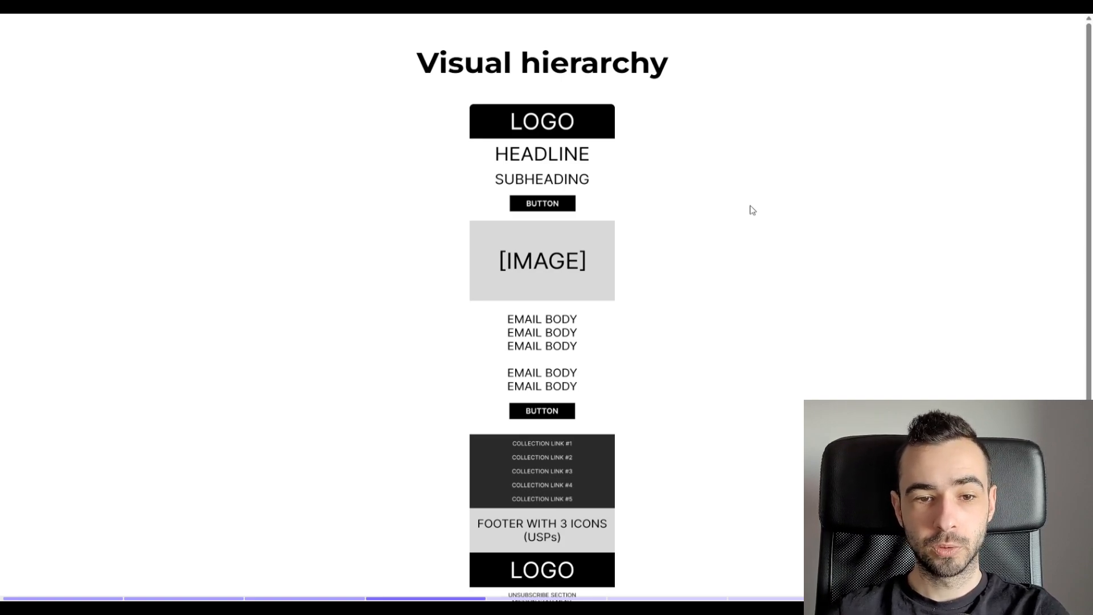
- Examine the email layout diagram on the Visual hierarchy slide from the logo to the unsubscribe section
scroll(752, 210, "down", 1)
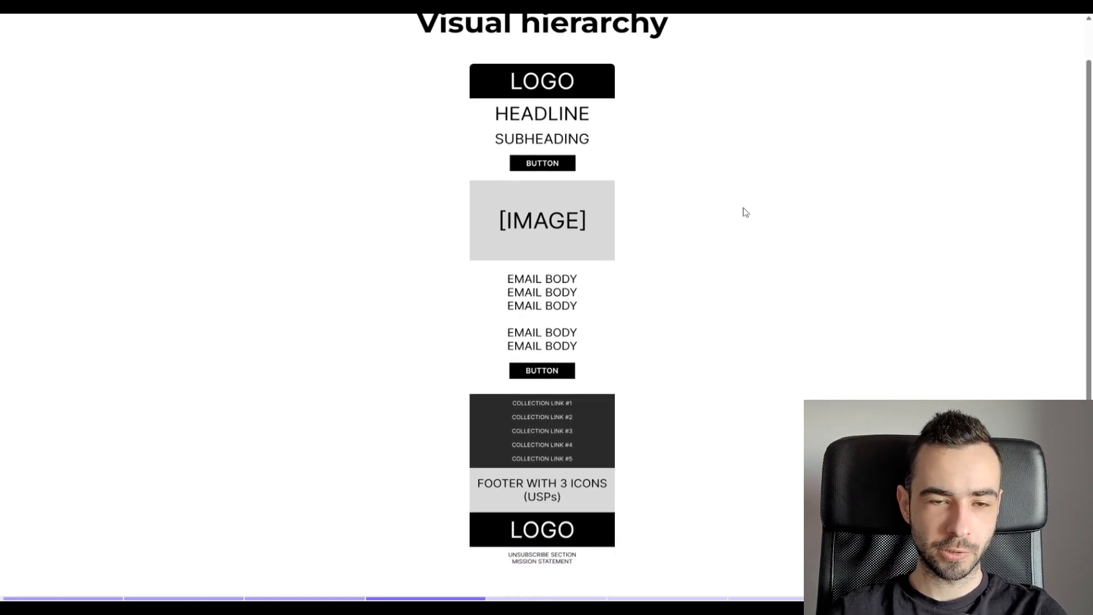
scroll(661, 183, "up", 1)
scroll(661, 183, "down", 1)
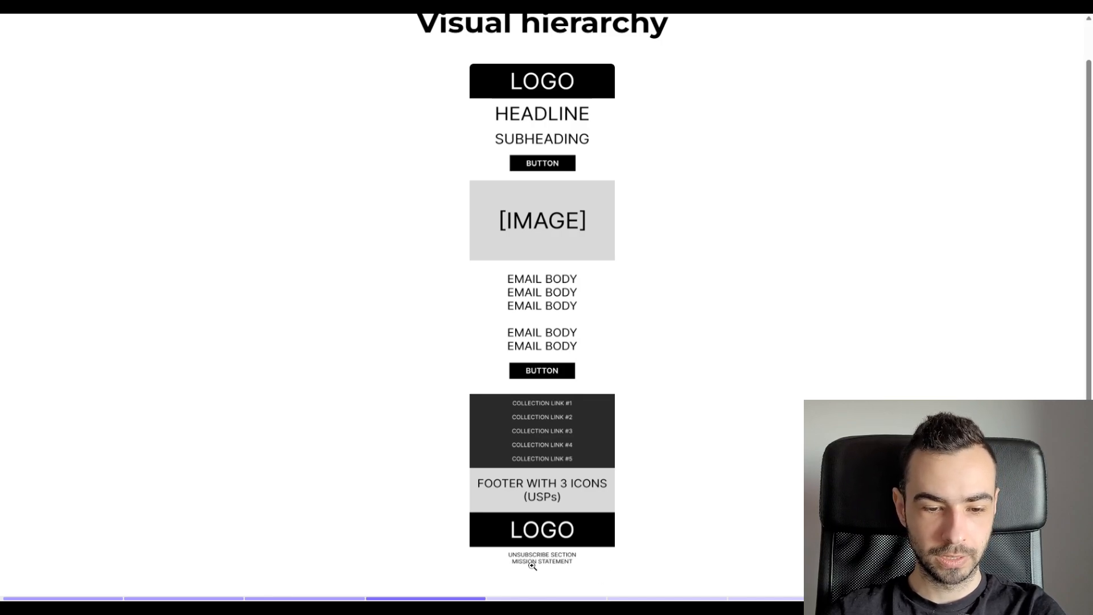
scroll(808, 325, "up", 1)
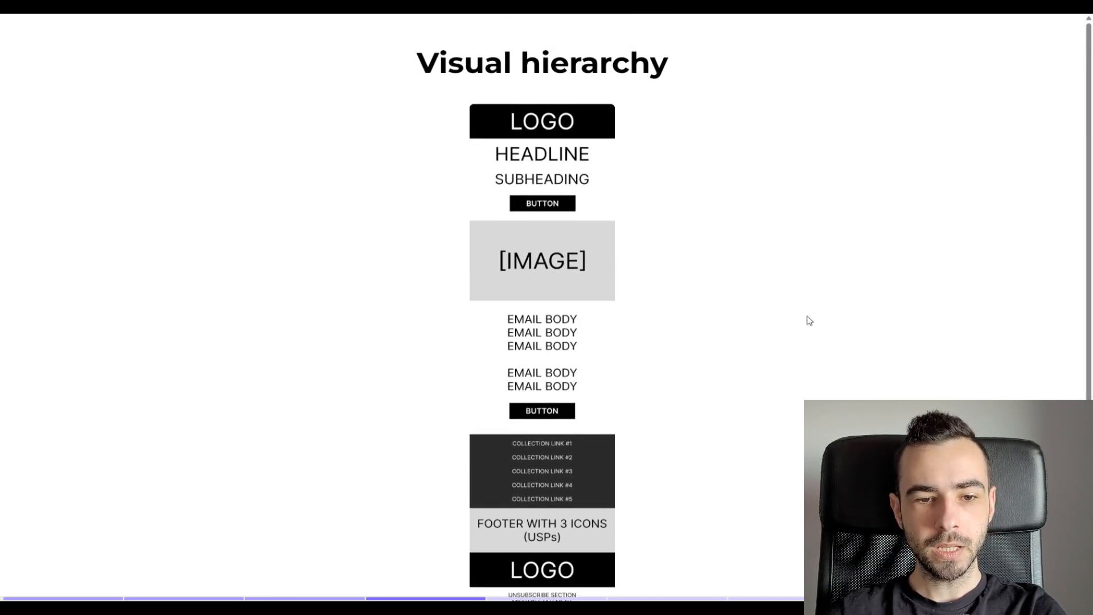